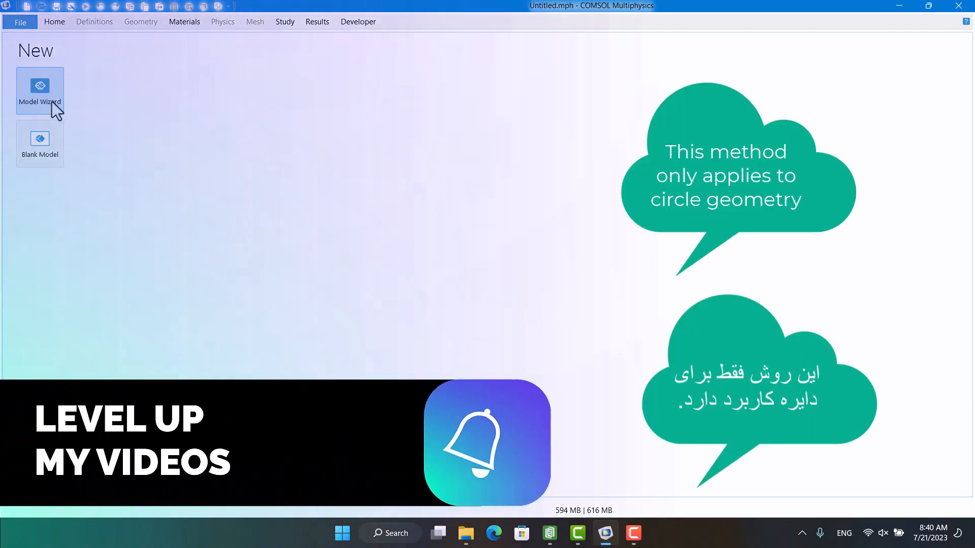
Start a 2D model with the Model Wizard and add the single-phase Laminar Flow (spf) physics interface.
{"action": "left_click", "coordinate": [52, 104]}
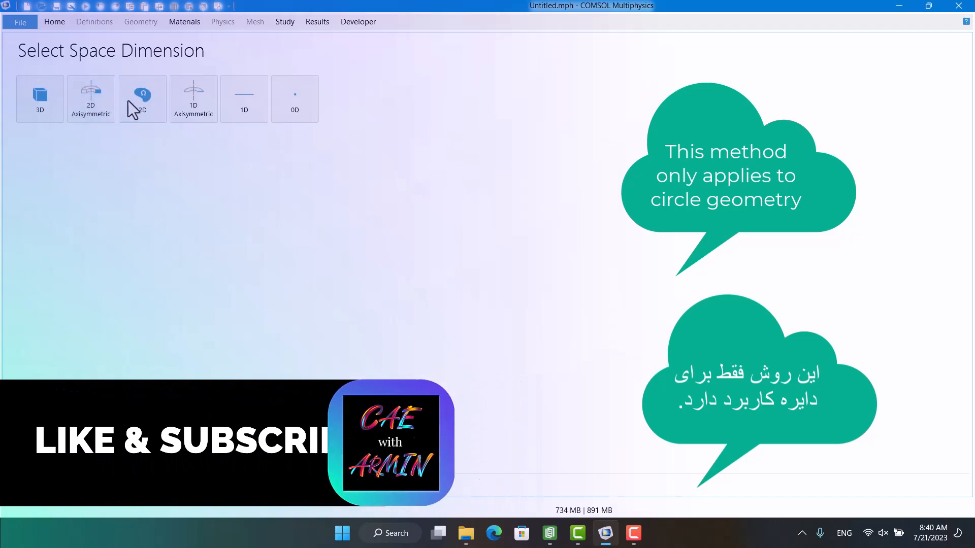
{"action": "left_click", "coordinate": [129, 101]}
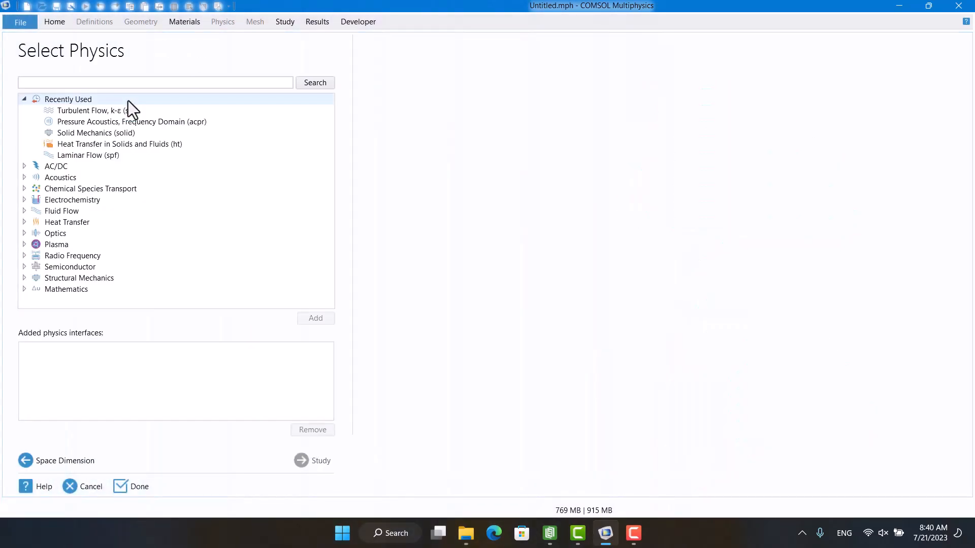
{"action": "left_click", "coordinate": [24, 210]}
{"action": "left_click", "coordinate": [37, 222]}
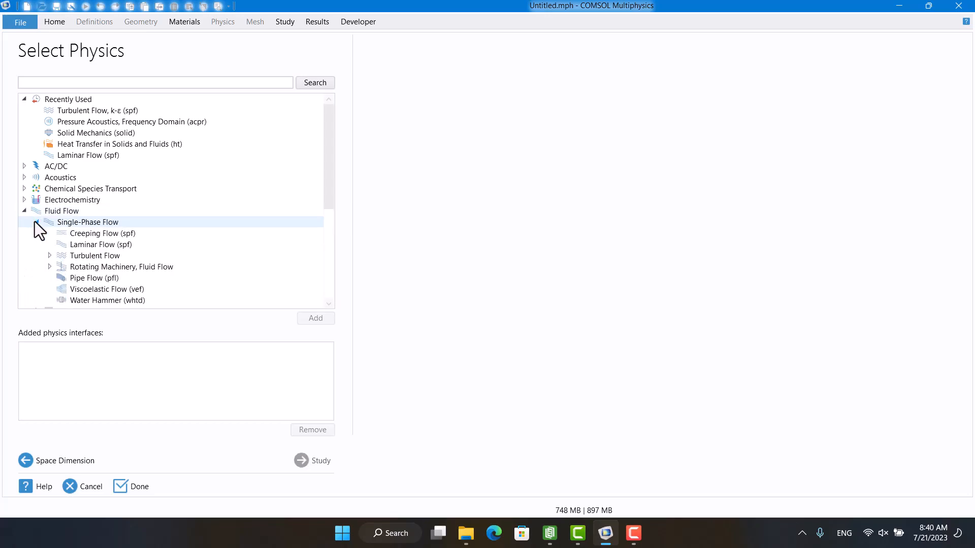
{"action": "left_click", "coordinate": [51, 243]}
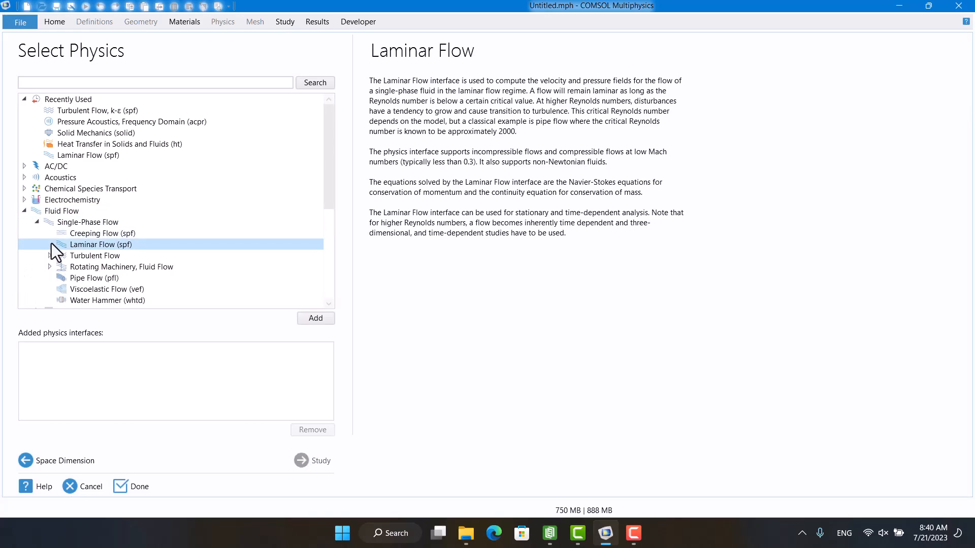
{"action": "left_click", "coordinate": [314, 319]}
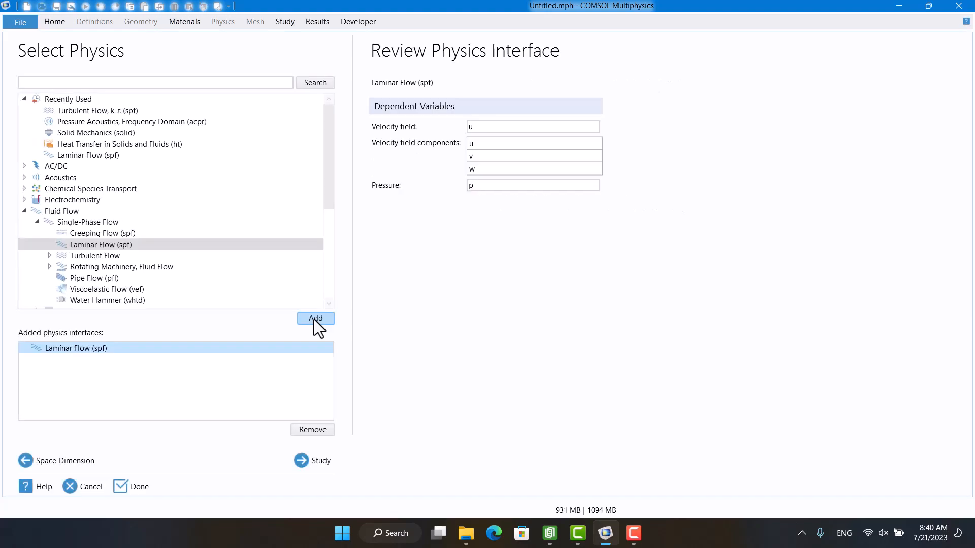
Choose a Stationary study for the Laminar Flow model and finish the wizard.
{"action": "left_click", "coordinate": [318, 460]}
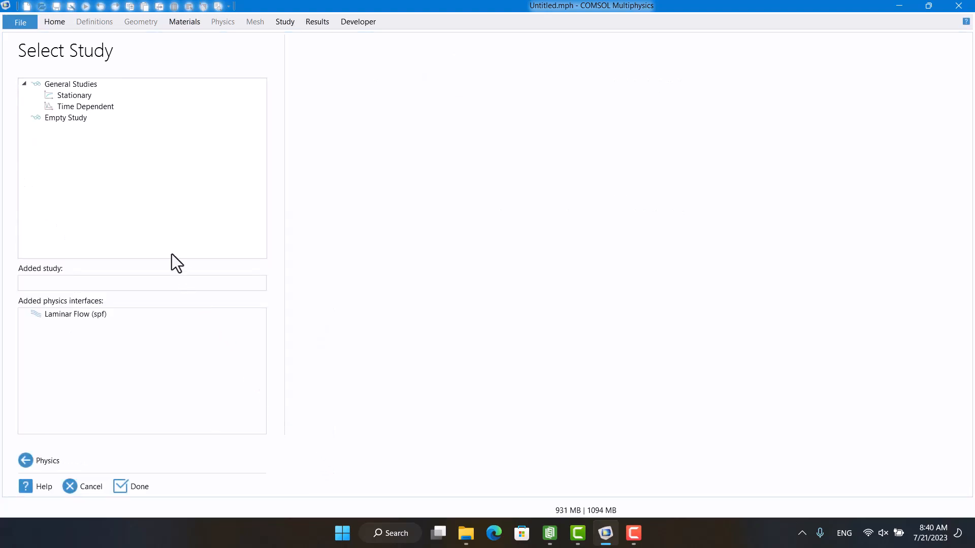
{"action": "left_click", "coordinate": [75, 97]}
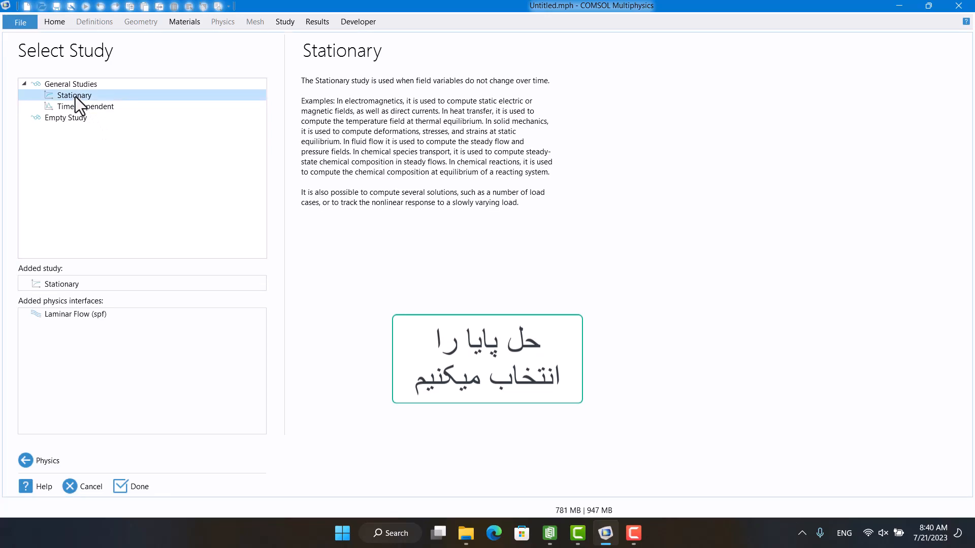
{"action": "left_click", "coordinate": [126, 485]}
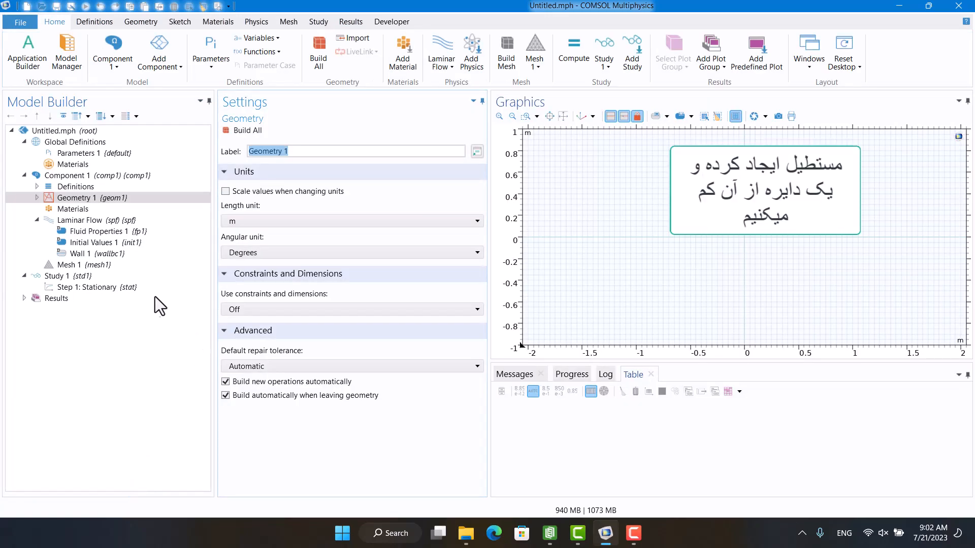
Add a rectangle primitive to Geometry 1.
{"action": "left_click", "coordinate": [37, 197]}
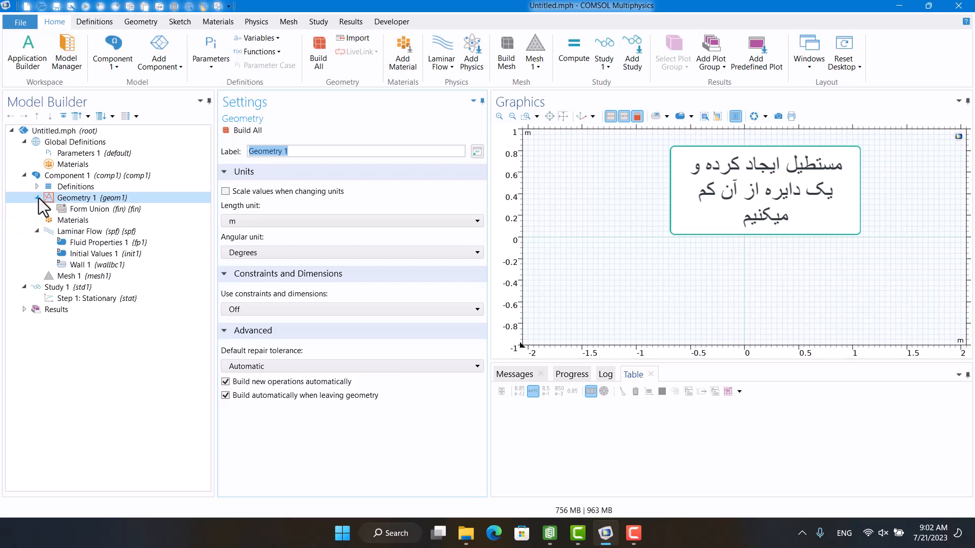
{"action": "right_click", "coordinate": [65, 200]}
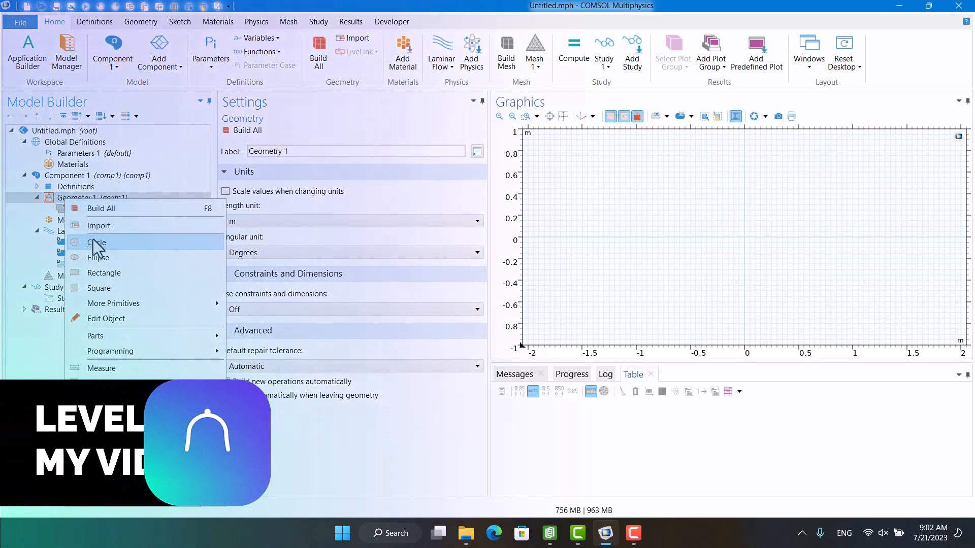
{"action": "left_click", "coordinate": [104, 273]}
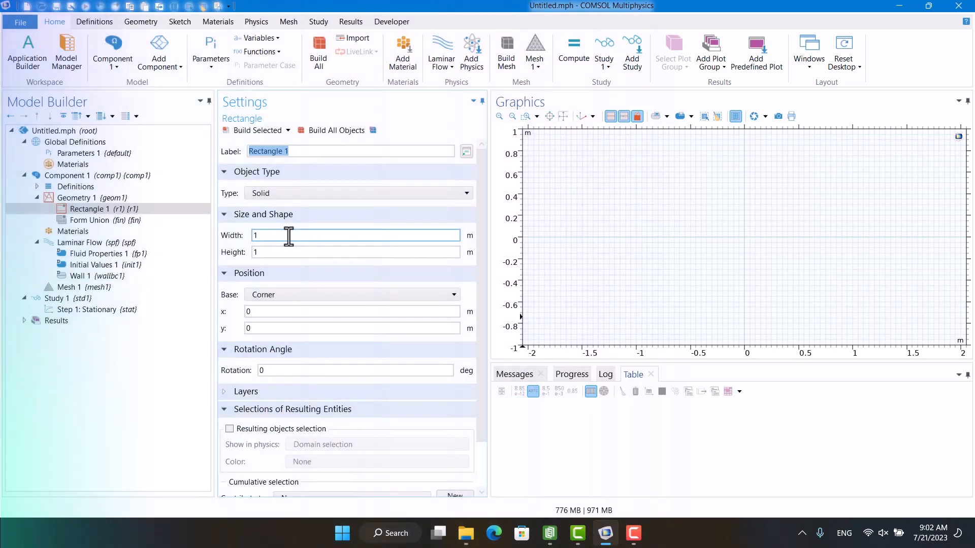
Give the rectangle a width of 2 m and a height of 3 m and build all objects.
{"action": "double_click", "coordinate": [288, 235]}
{"action": "type", "text": "2"}
{"action": "key", "text": "Tab"}
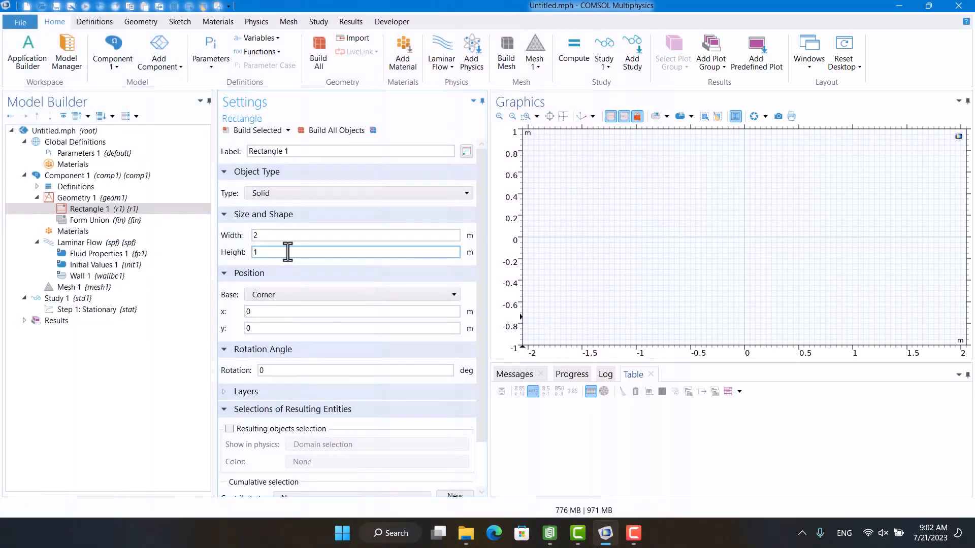
{"action": "type", "text": "3"}
{"action": "left_click", "coordinate": [320, 131]}
Set the rectangle's width to 3 m and its height to 2 m, and rebuild all objects.
{"action": "double_click", "coordinate": [300, 235]}
{"action": "type", "text": "3"}
{"action": "double_click", "coordinate": [299, 252]}
{"action": "type", "text": "2"}
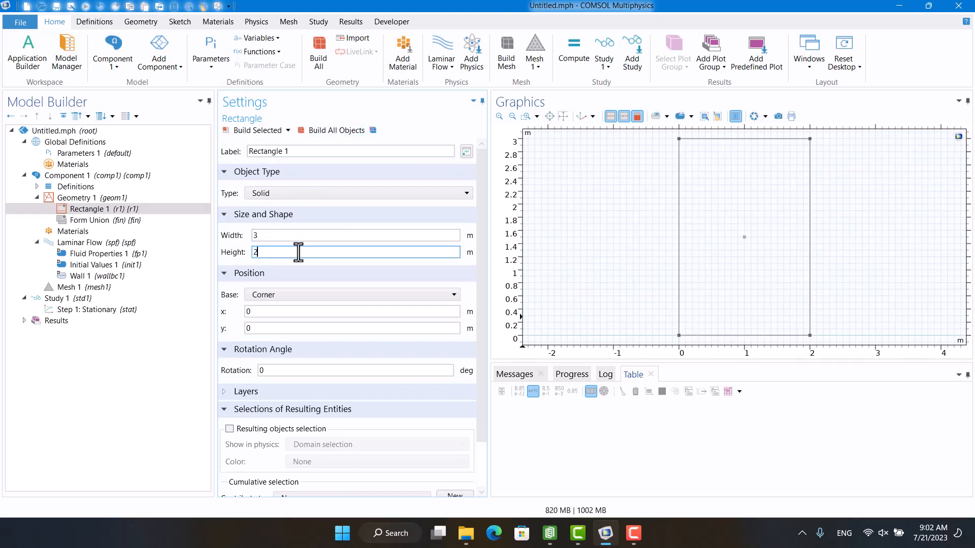
{"action": "left_click", "coordinate": [319, 131]}
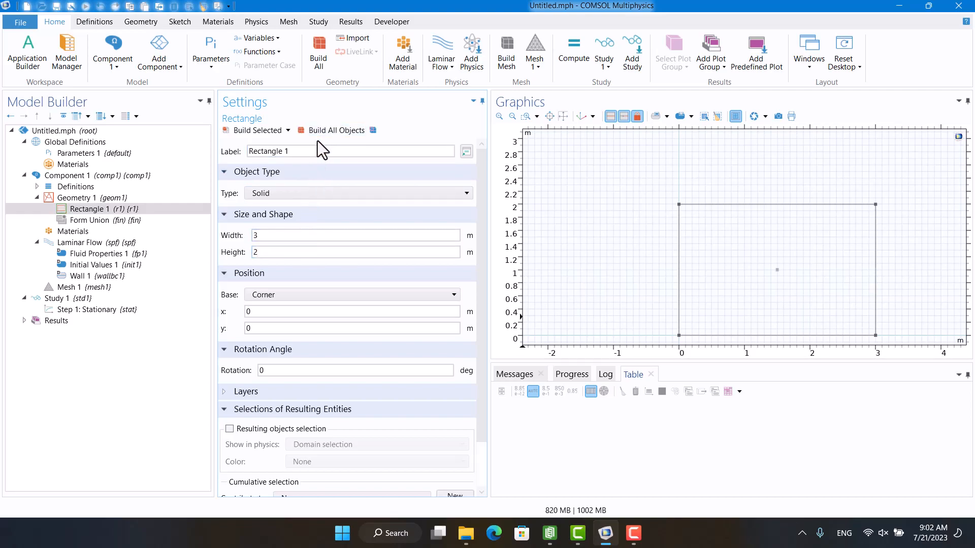
Add a circle with radius 0.1 m centred at x = 1 m, y = 1 m to Geometry 1 and build all objects.
{"action": "left_click", "coordinate": [81, 201]}
{"action": "right_click", "coordinate": [81, 201]}
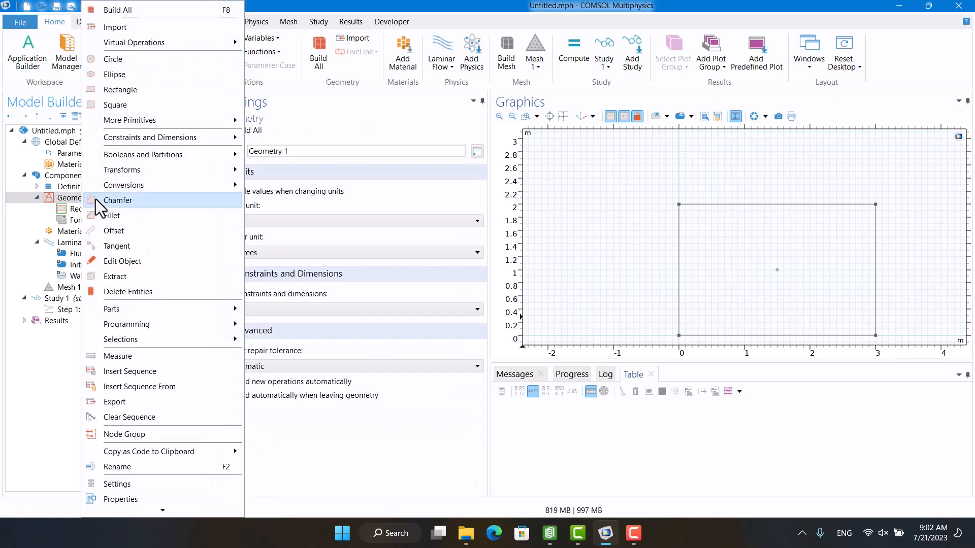
{"action": "left_click", "coordinate": [122, 58]}
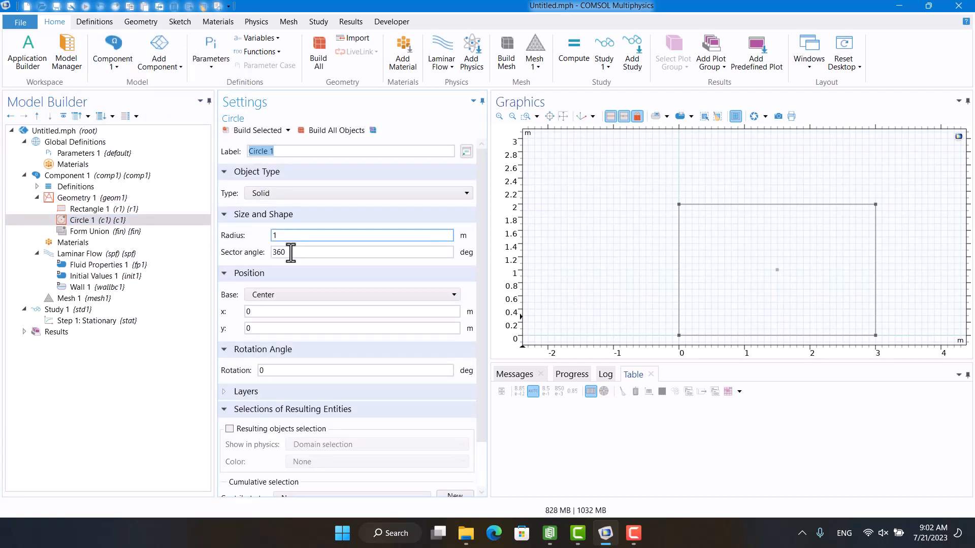
{"action": "left_click", "coordinate": [282, 312]}
{"action": "type", "text": "1"}
{"action": "left_click", "coordinate": [280, 329]}
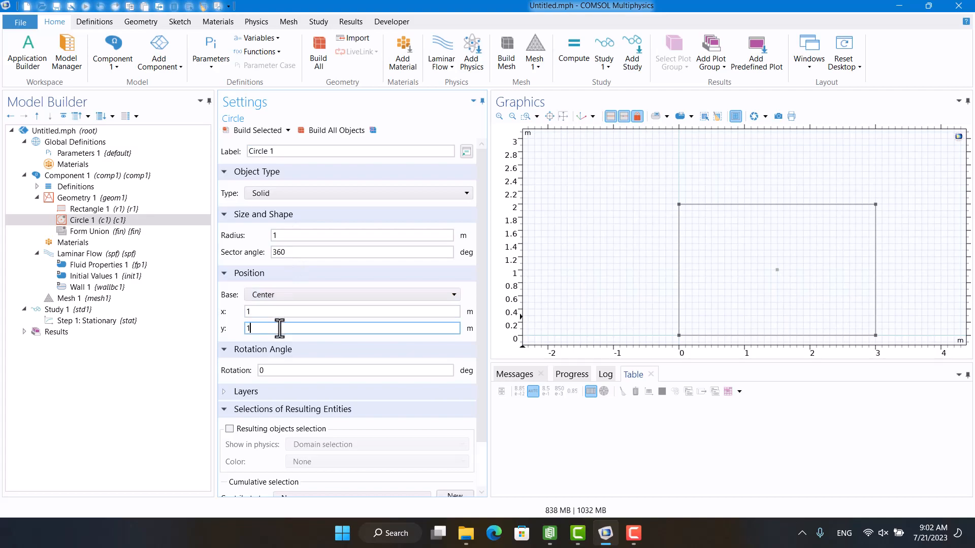
{"action": "left_click", "coordinate": [308, 132]}
{"action": "left_click", "coordinate": [294, 233]}
{"action": "type", "text": "0.1"}
{"action": "left_click", "coordinate": [324, 130]}
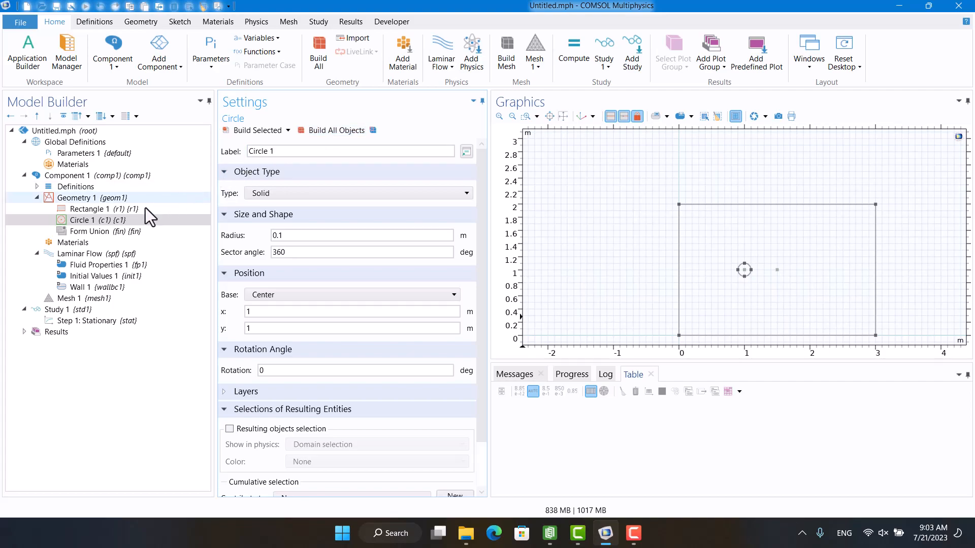
Add Air from the recent library materials to the component and close the material library.
{"action": "left_click", "coordinate": [80, 243]}
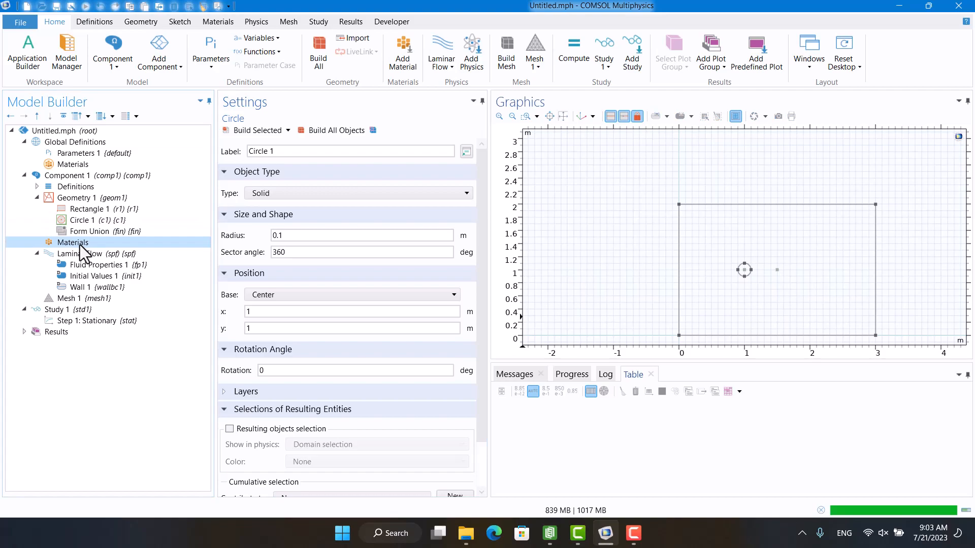
{"action": "right_click", "coordinate": [80, 244]}
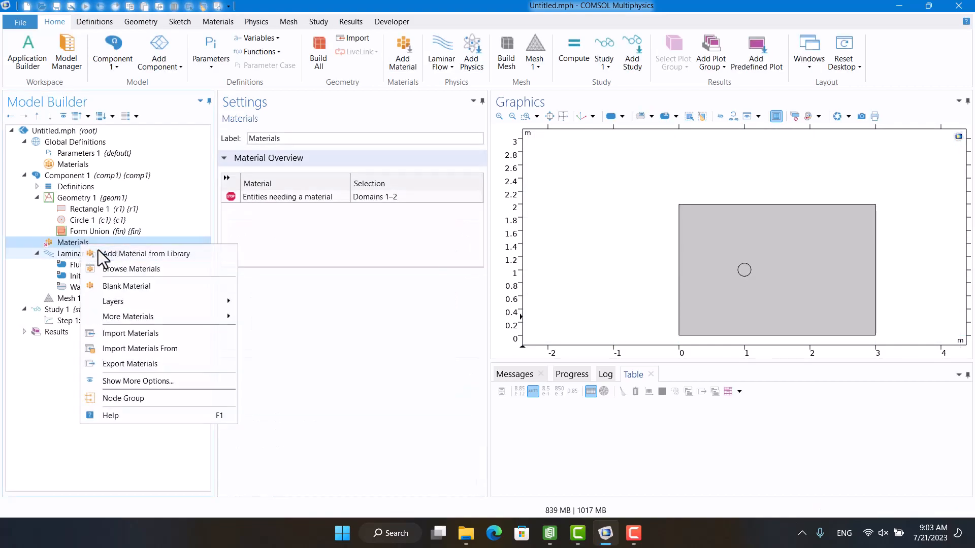
{"action": "left_click", "coordinate": [99, 250]}
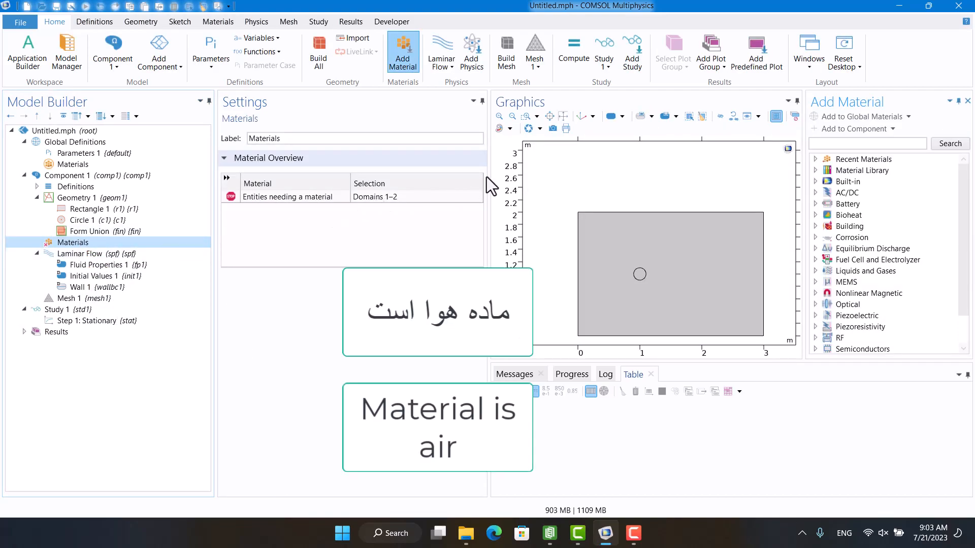
{"action": "left_click", "coordinate": [815, 159]}
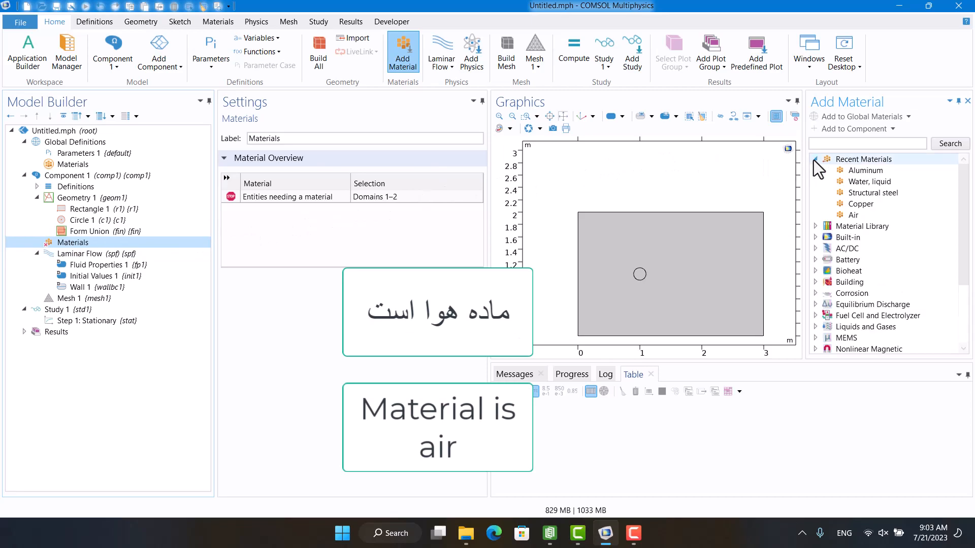
{"action": "left_click", "coordinate": [853, 215]}
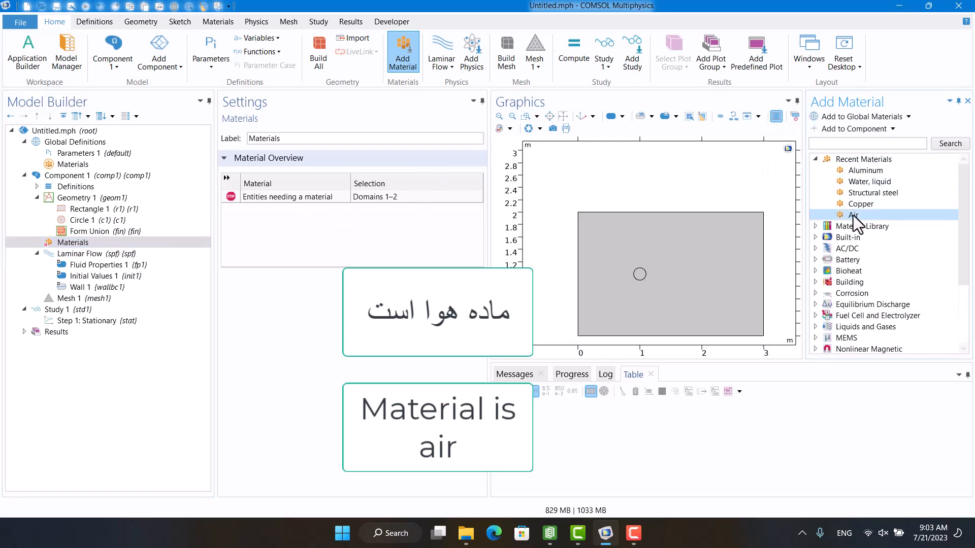
{"action": "left_click", "coordinate": [860, 130]}
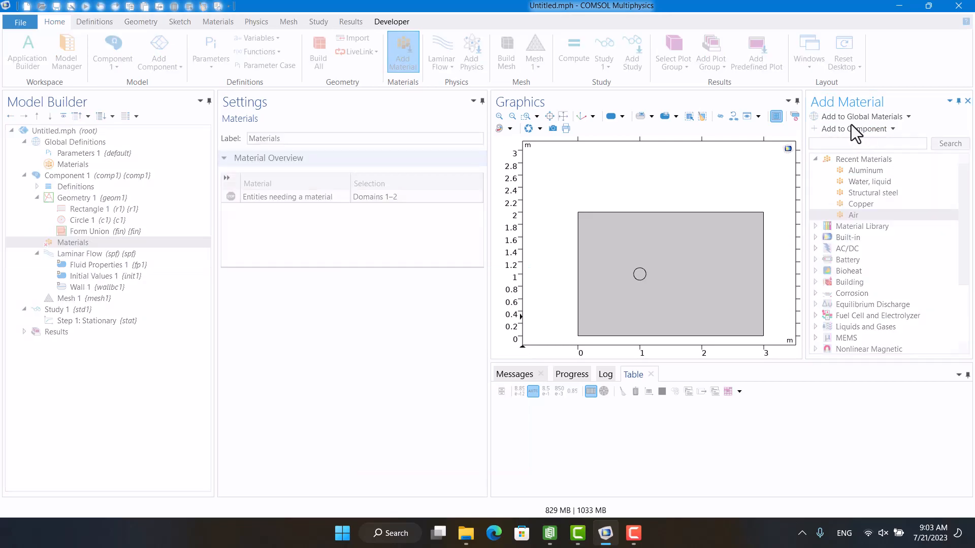
{"action": "left_click", "coordinate": [968, 101]}
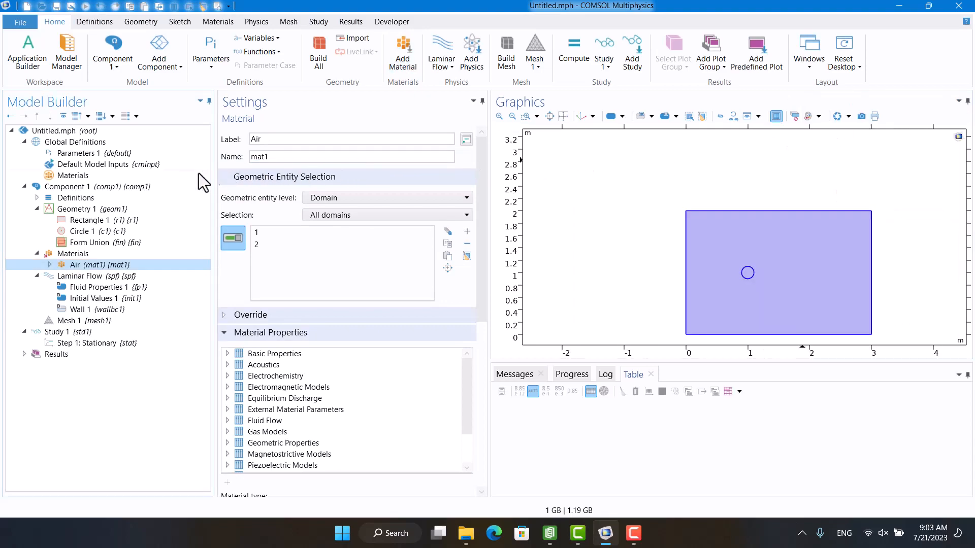
Create a Difference operation that subtracts the circle from the rectangle and build all objects.
{"action": "left_click", "coordinate": [73, 213]}
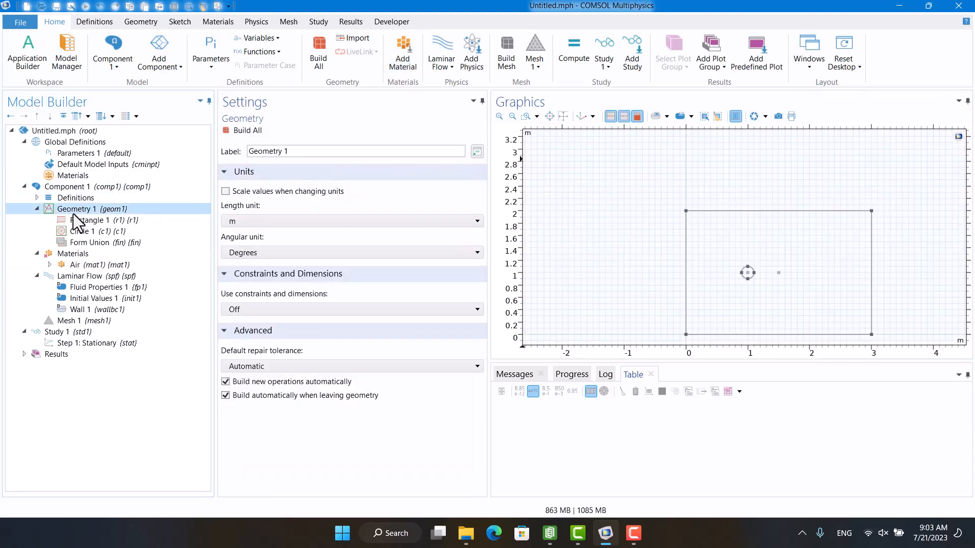
{"action": "left_click", "coordinate": [158, 22]}
{"action": "left_click", "coordinate": [370, 70]}
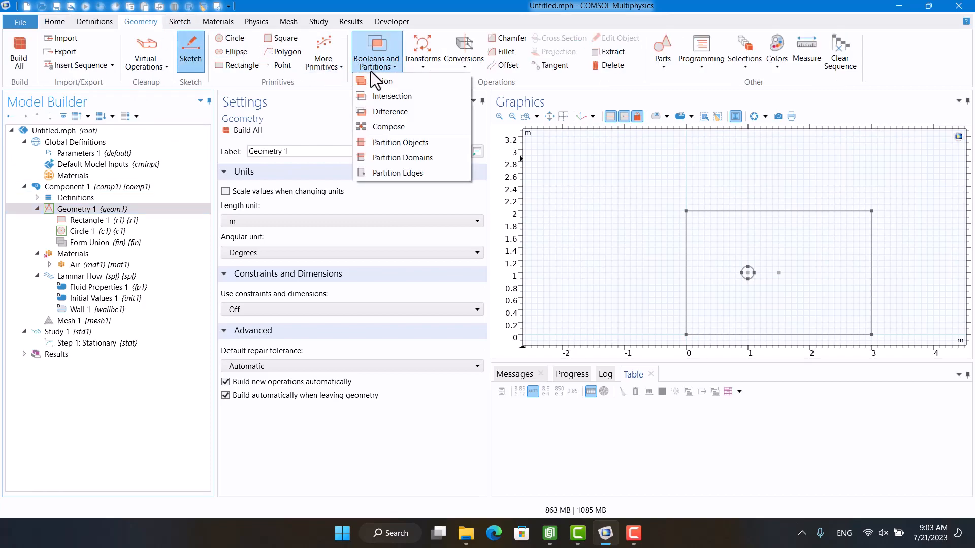
{"action": "left_click", "coordinate": [370, 108]}
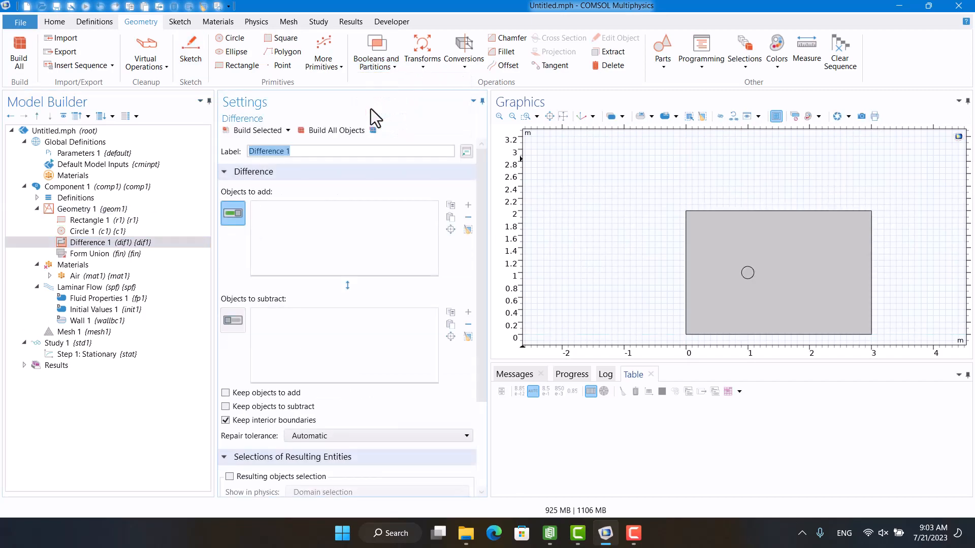
{"action": "left_click", "coordinate": [697, 241]}
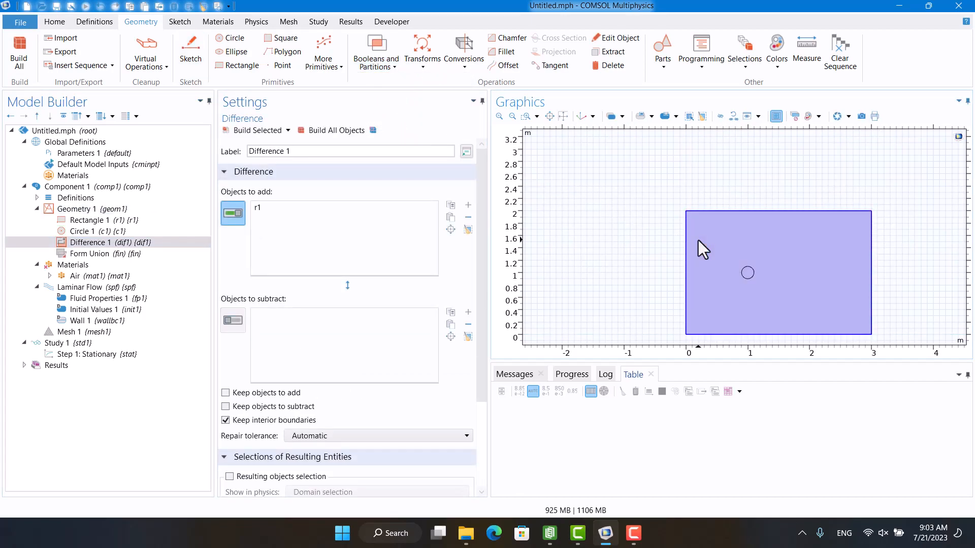
{"action": "left_click", "coordinate": [234, 321]}
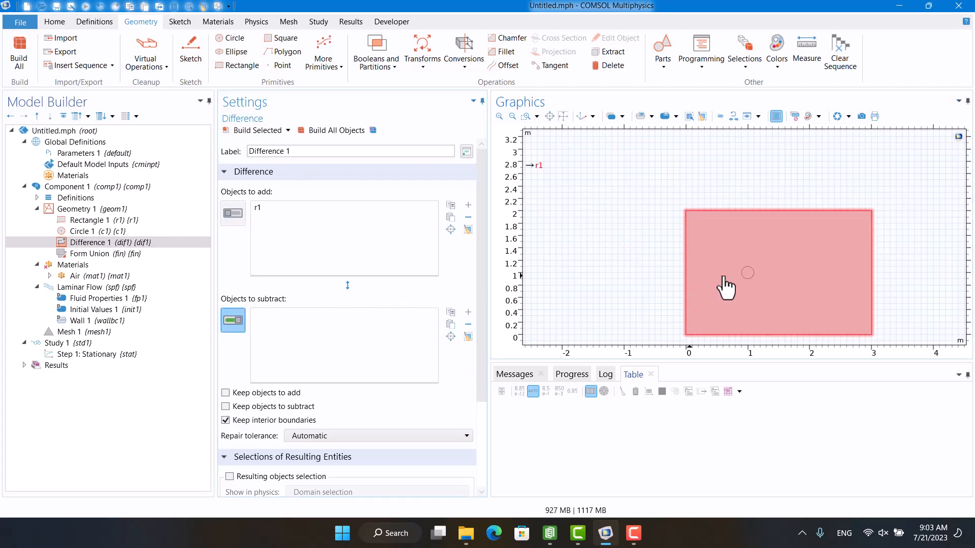
{"action": "left_click", "coordinate": [745, 274]}
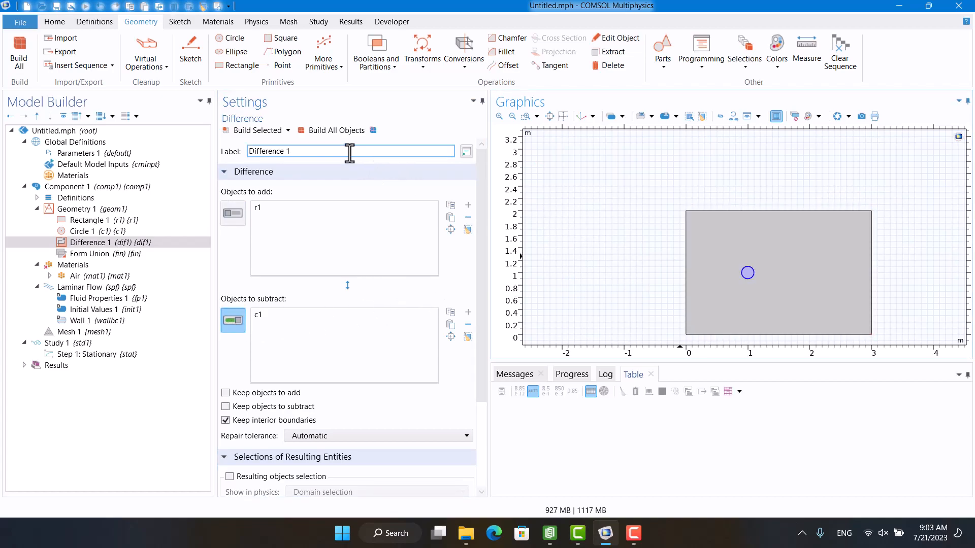
{"action": "left_click", "coordinate": [331, 130]}
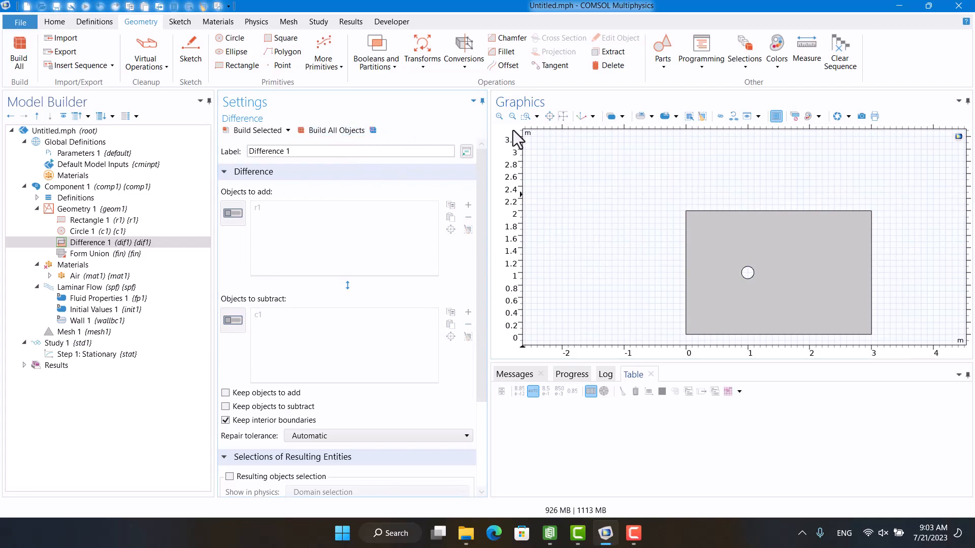
{"action": "left_click", "coordinate": [562, 117]}
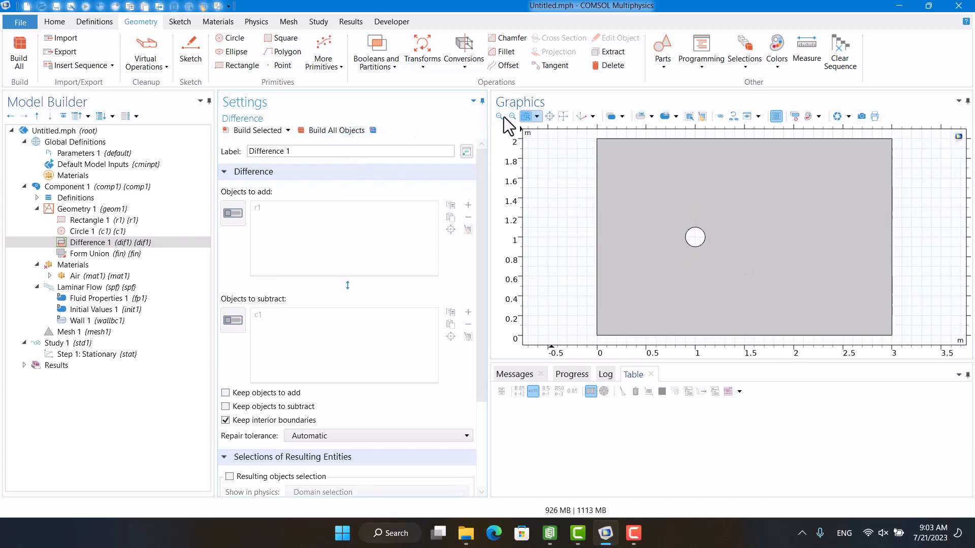
Collapse the component's Materials and Geometry 1 branches in the model tree.
{"action": "left_click", "coordinate": [58, 264]}
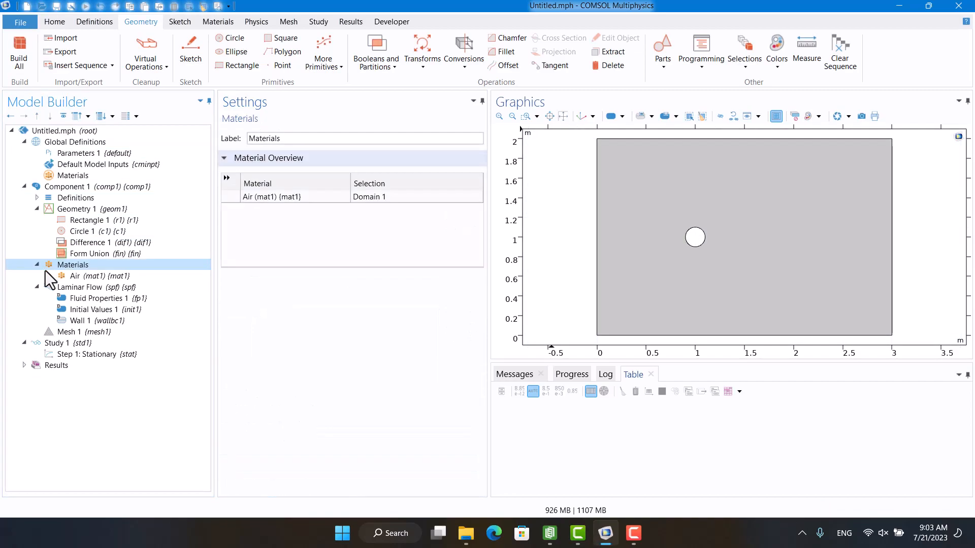
{"action": "left_click", "coordinate": [37, 265]}
{"action": "left_click", "coordinate": [36, 209]}
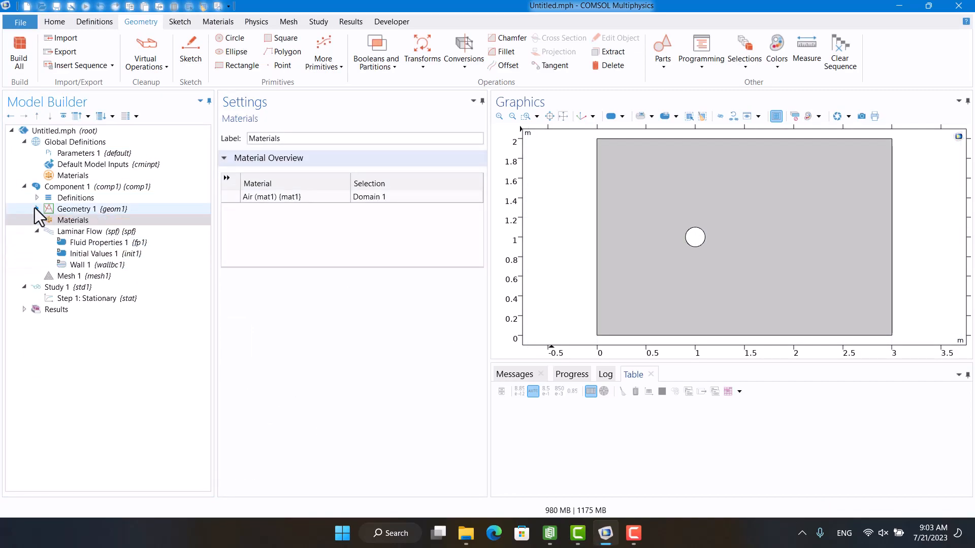
Add an Inlet condition to Laminar Flow on the rectangle's left boundary with a normal inflow velocity of 0.1 m/s.
{"action": "left_click", "coordinate": [53, 232]}
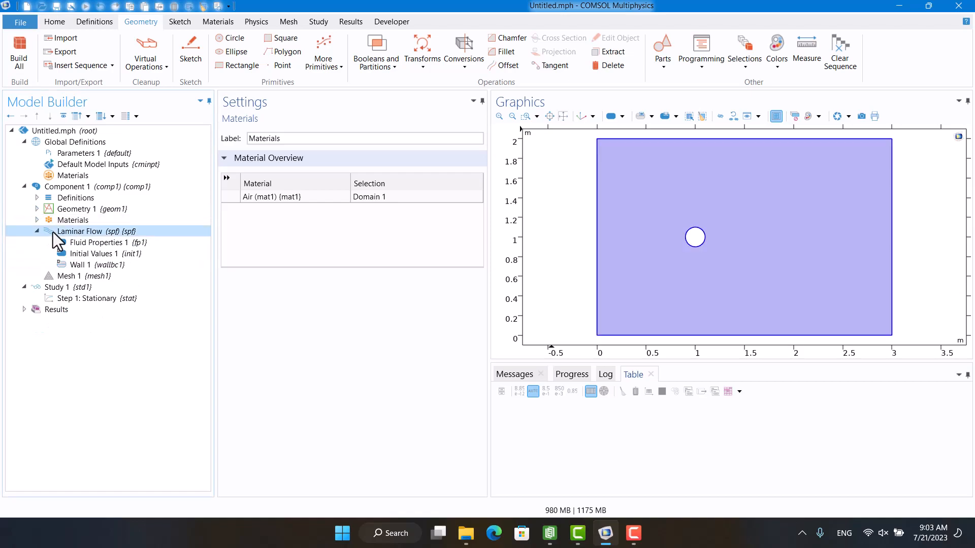
{"action": "right_click", "coordinate": [75, 234]}
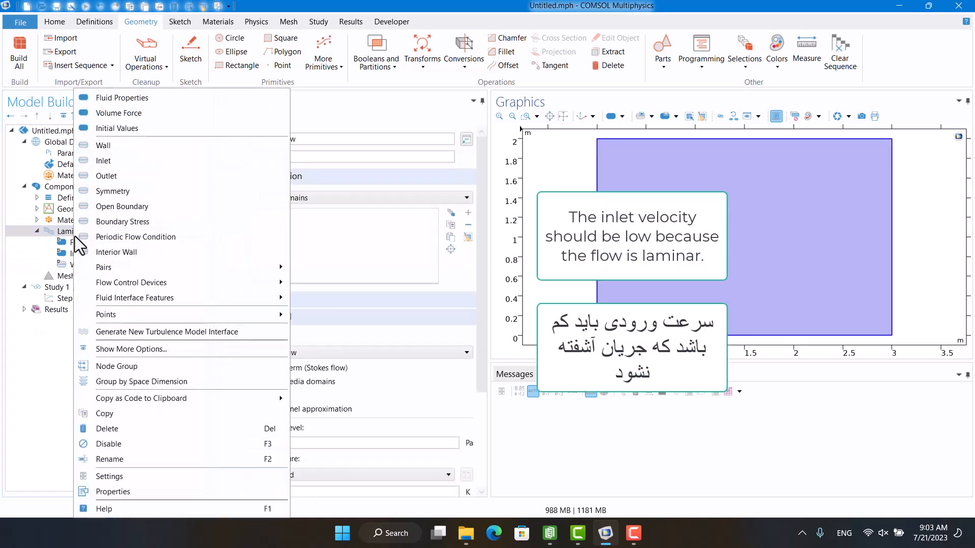
{"action": "left_click", "coordinate": [96, 163]}
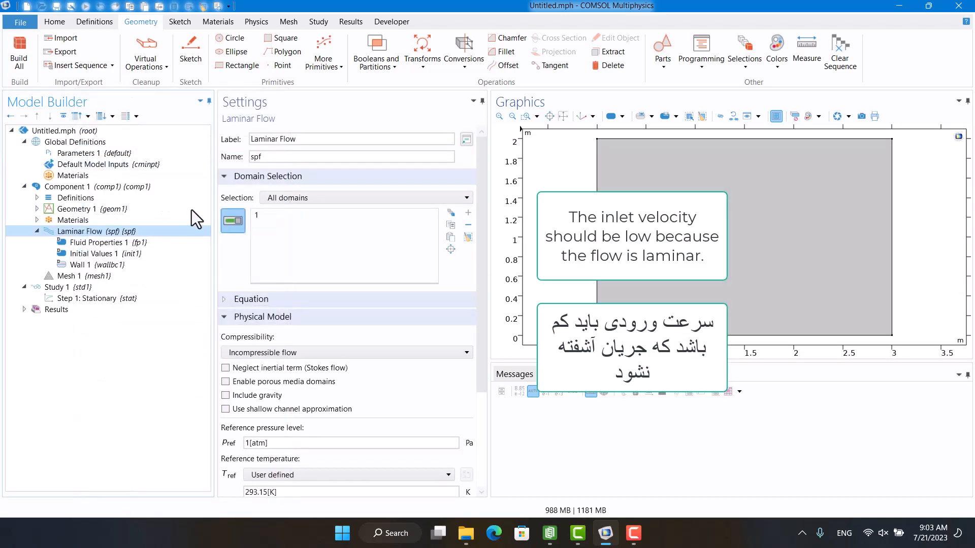
{"action": "left_click", "coordinate": [596, 246]}
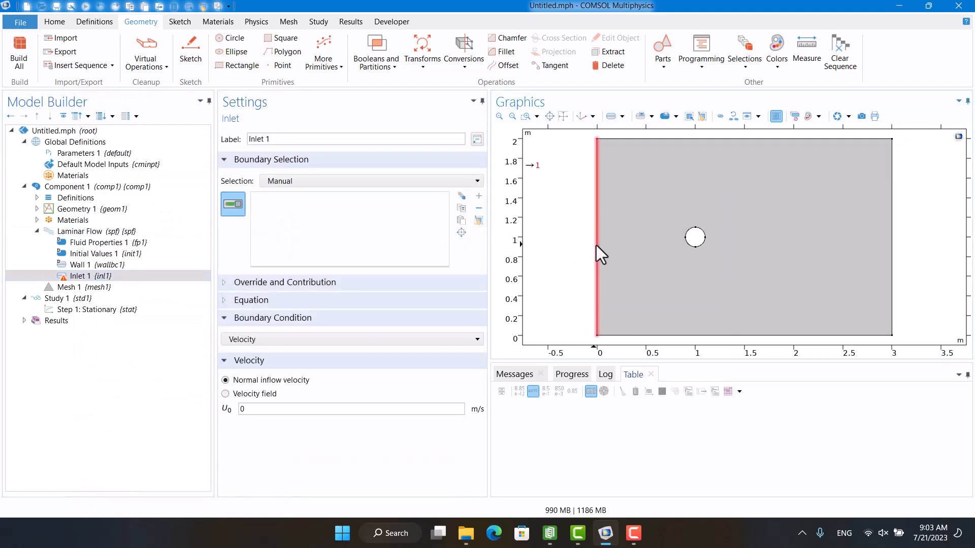
{"action": "left_click", "coordinate": [301, 406]}
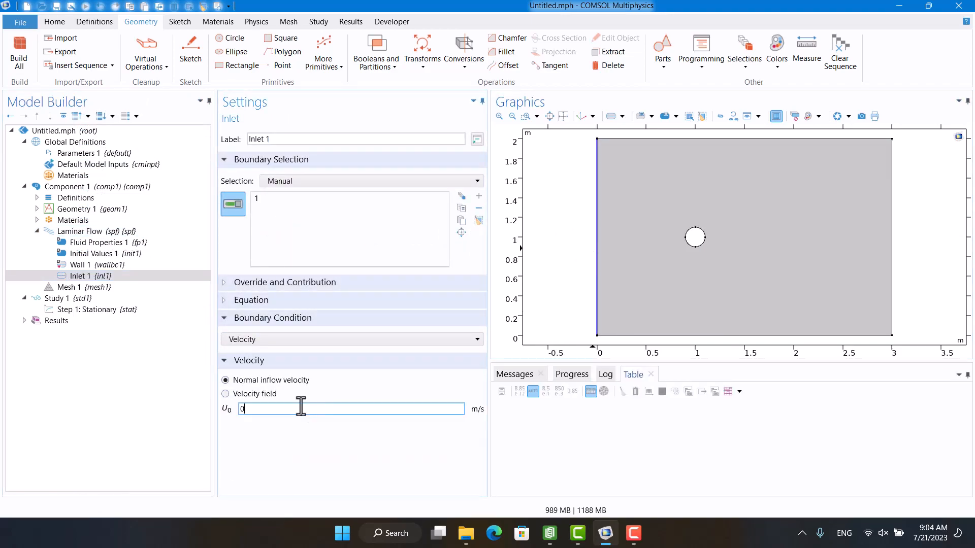
{"action": "type", "text": ".1"}
{"action": "left_click", "coordinate": [266, 398]}
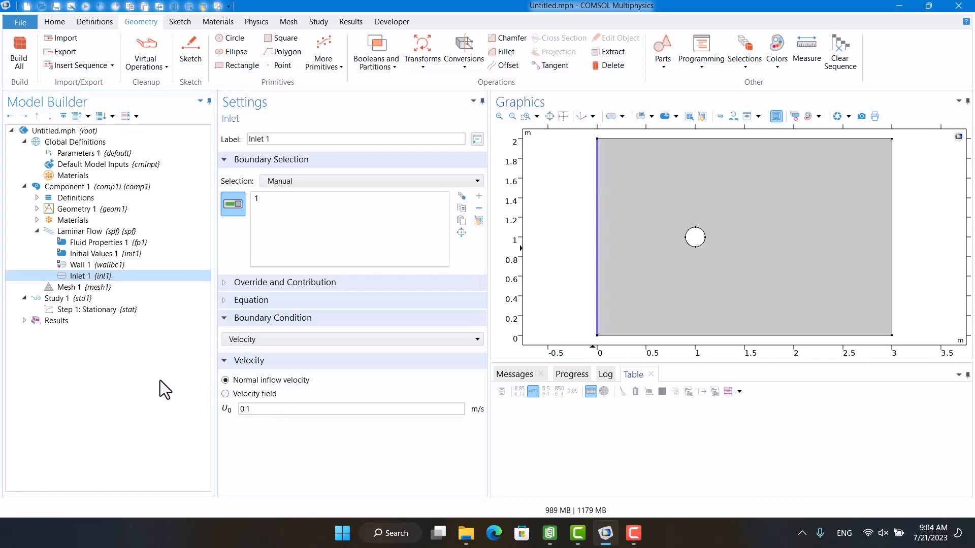
Add an Outlet condition to Laminar Flow on the rectangle's top, right and bottom boundaries.
{"action": "left_click", "coordinate": [83, 232]}
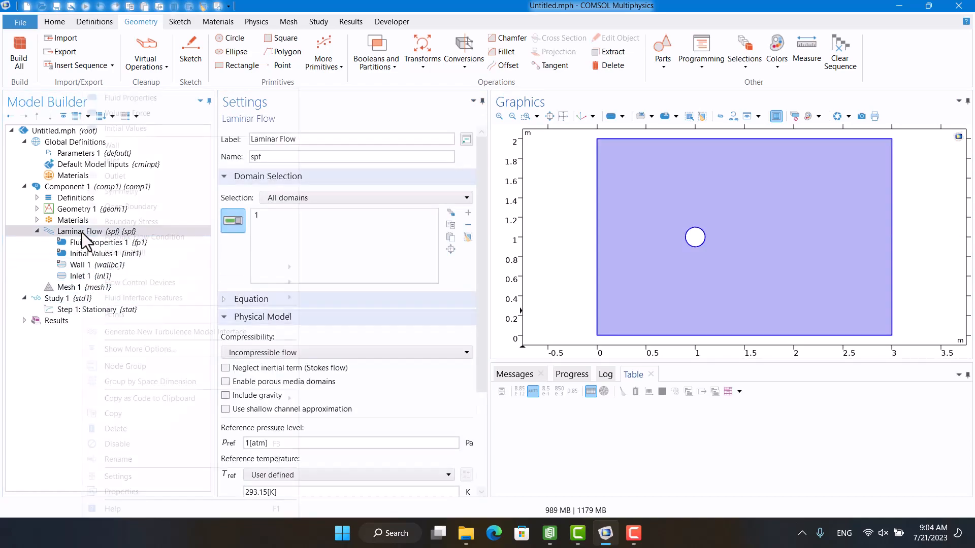
{"action": "right_click", "coordinate": [82, 233]}
{"action": "left_click", "coordinate": [111, 179]}
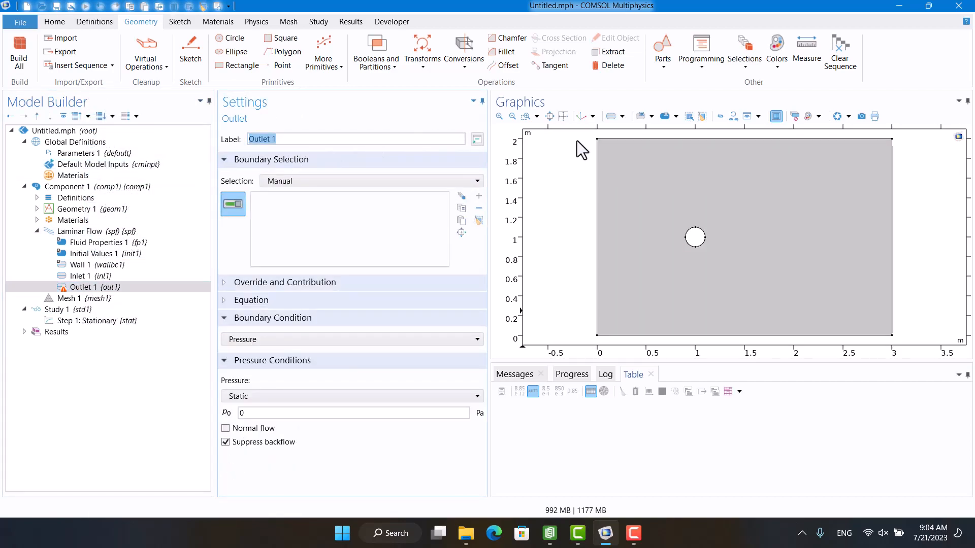
{"action": "left_click", "coordinate": [606, 139]}
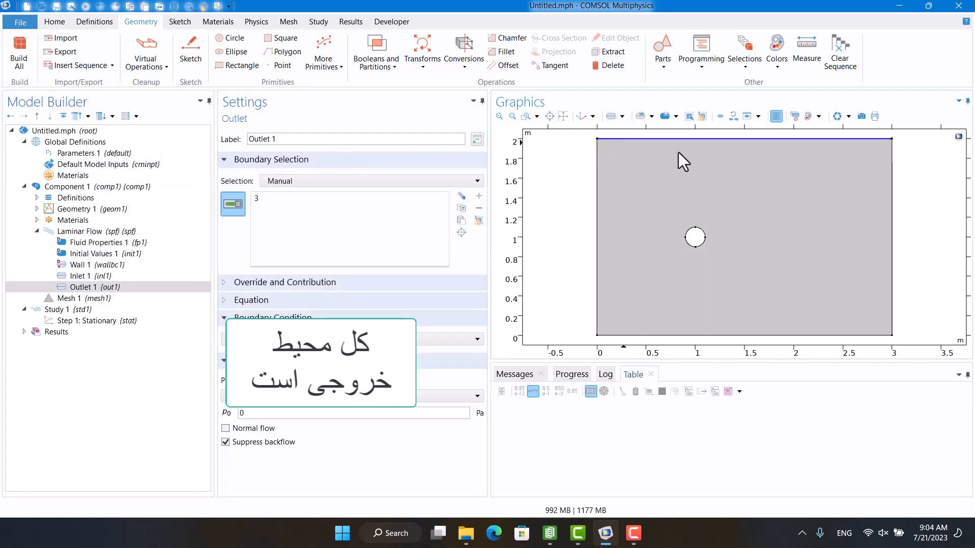
{"action": "left_click", "coordinate": [890, 217]}
{"action": "left_click", "coordinate": [798, 336]}
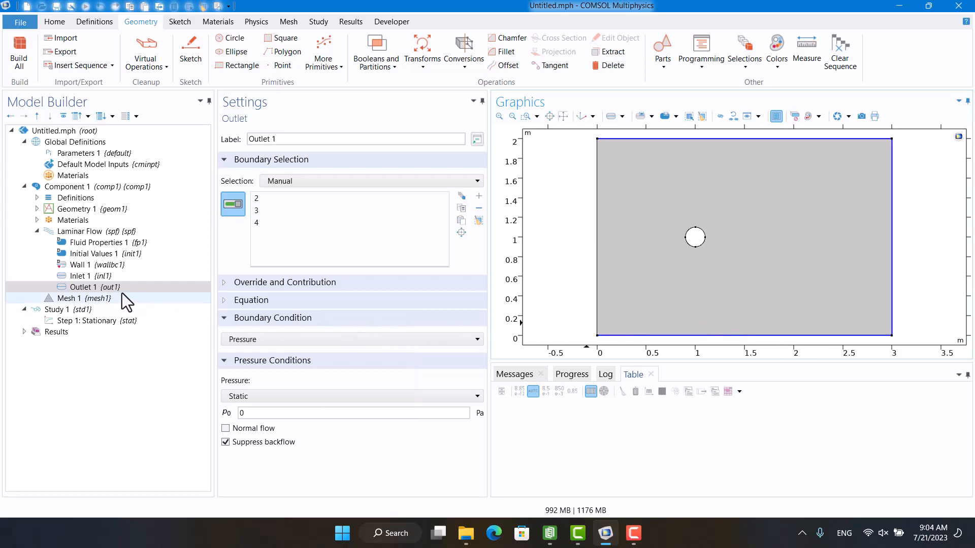
Enable Sliding wall in the Wall Movement settings of Wall 1 for the circle and edit its tangential wall velocity.
{"action": "left_click", "coordinate": [74, 268]}
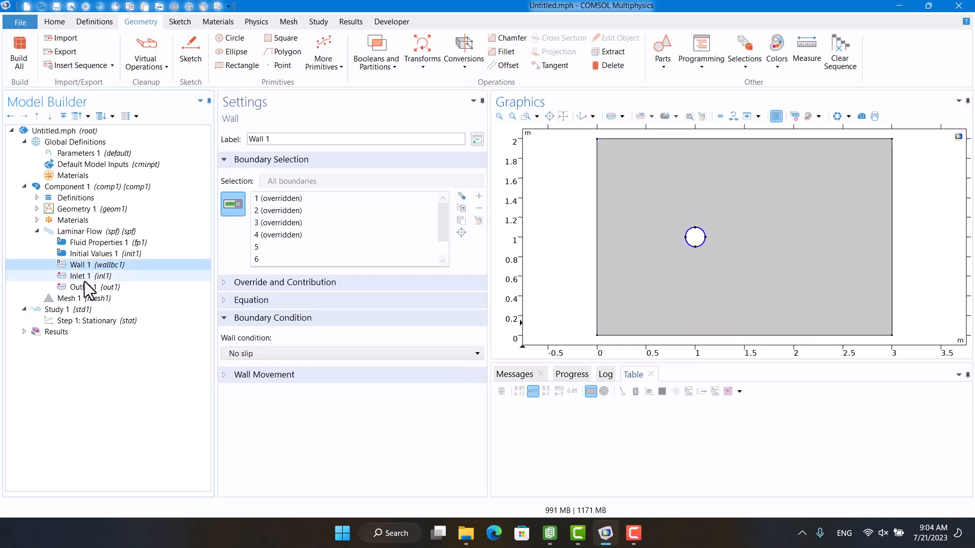
{"action": "scroll", "coordinate": [263, 248], "scroll_direction": "down", "scroll_amount": 1}
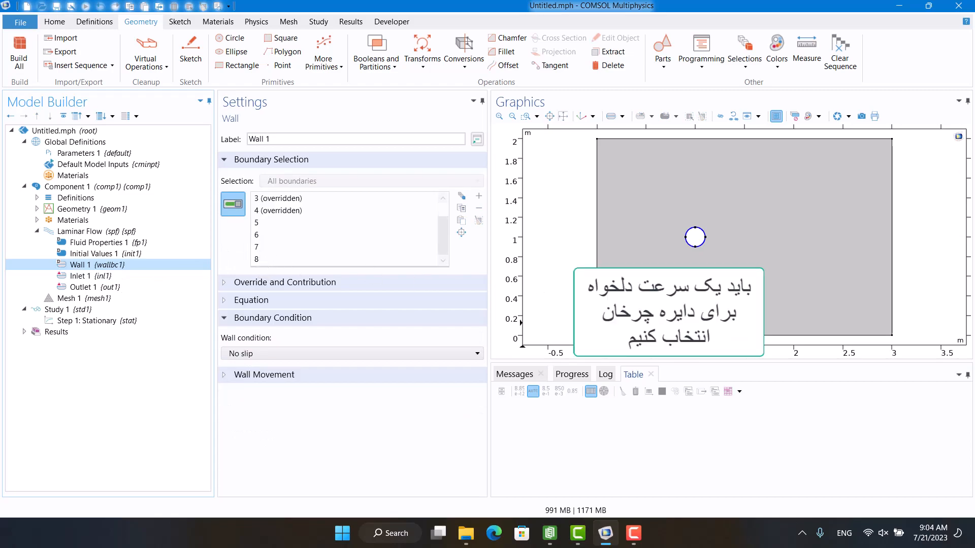
{"action": "scroll", "coordinate": [708, 253], "scroll_direction": "up", "scroll_amount": 2}
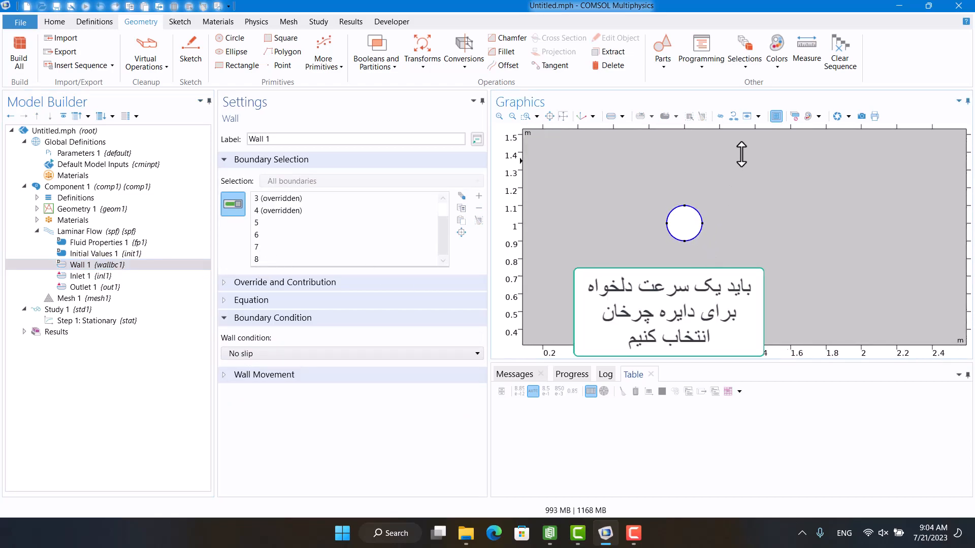
{"action": "scroll", "coordinate": [706, 251], "scroll_direction": "up", "scroll_amount": 2}
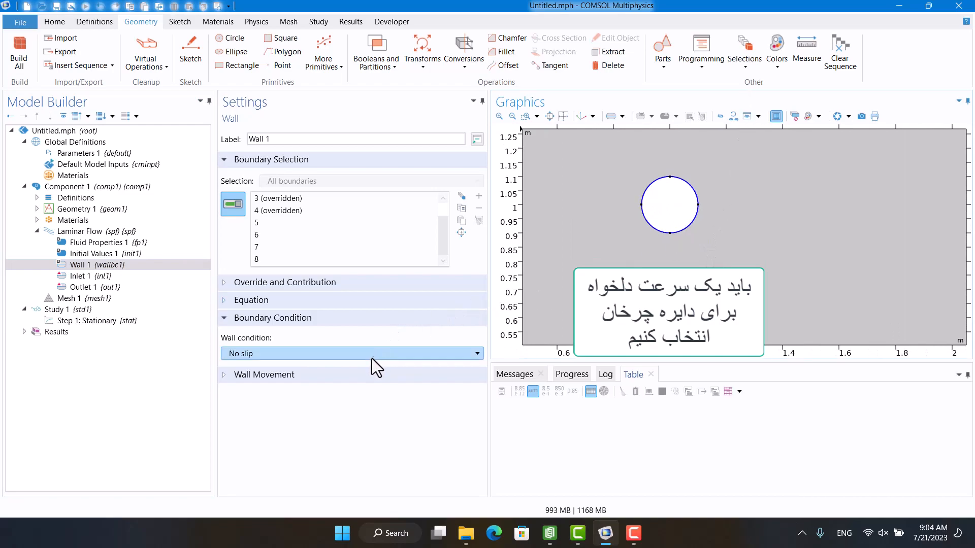
{"action": "left_click", "coordinate": [363, 376]}
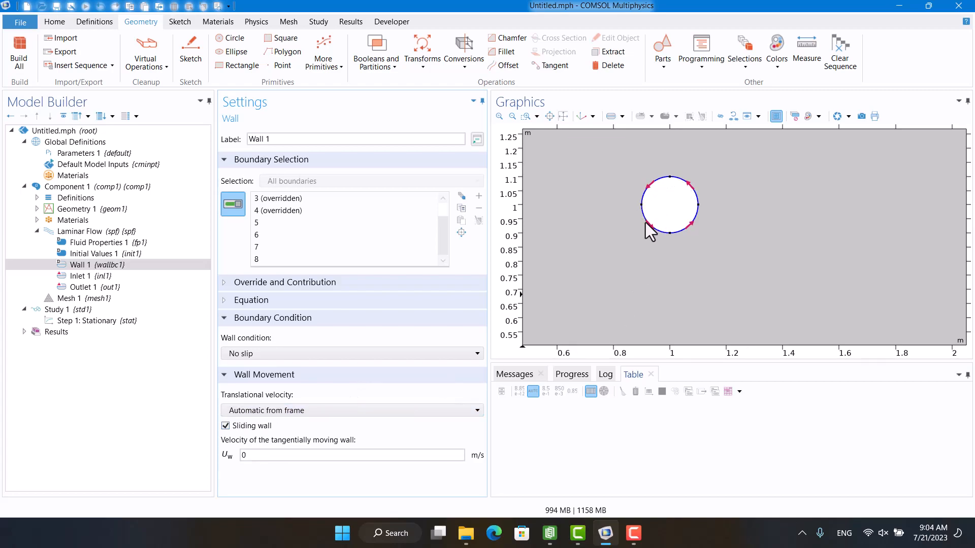
{"action": "double_click", "coordinate": [316, 455]}
Set the physics-controlled element size of Mesh 1 to Extremely fine and build the mesh.
{"action": "left_click", "coordinate": [65, 298]}
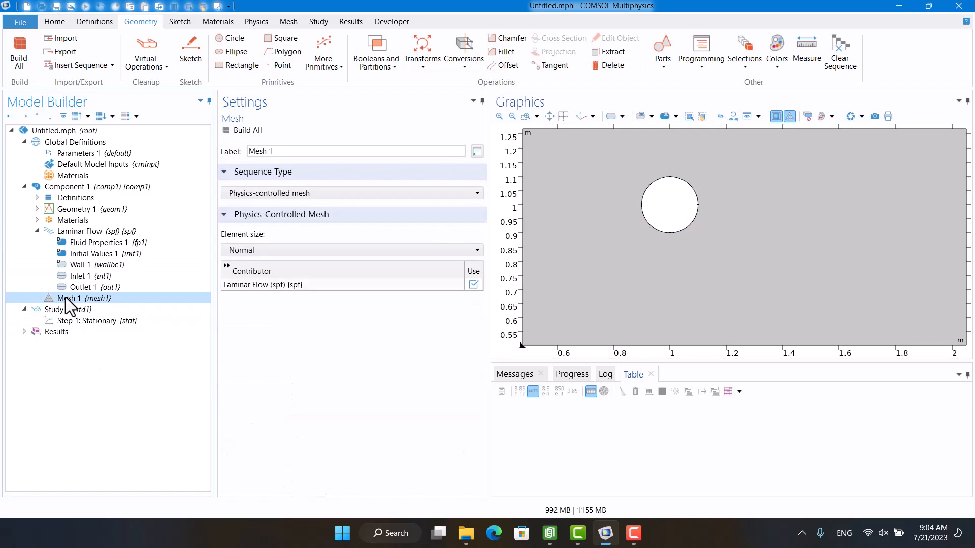
{"action": "left_click", "coordinate": [227, 131]}
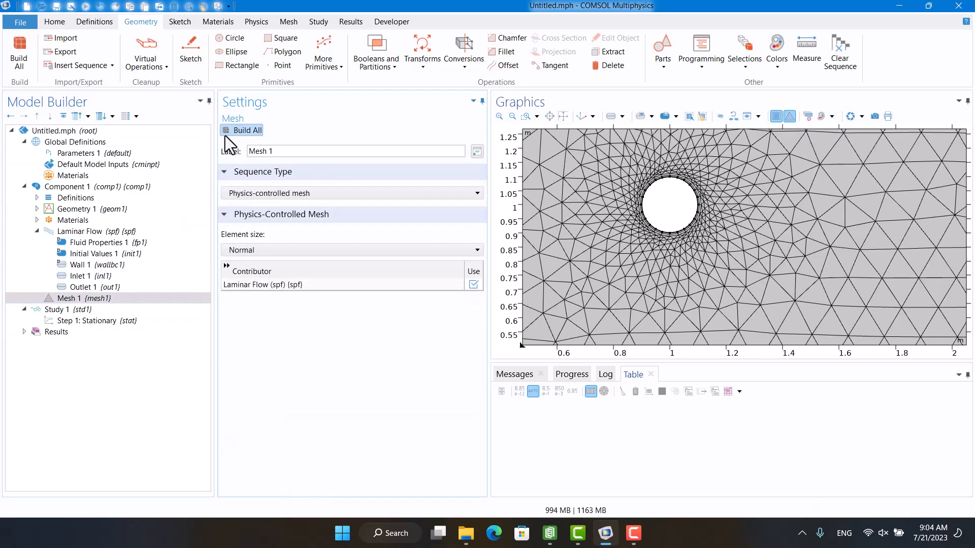
{"action": "left_click", "coordinate": [273, 249]}
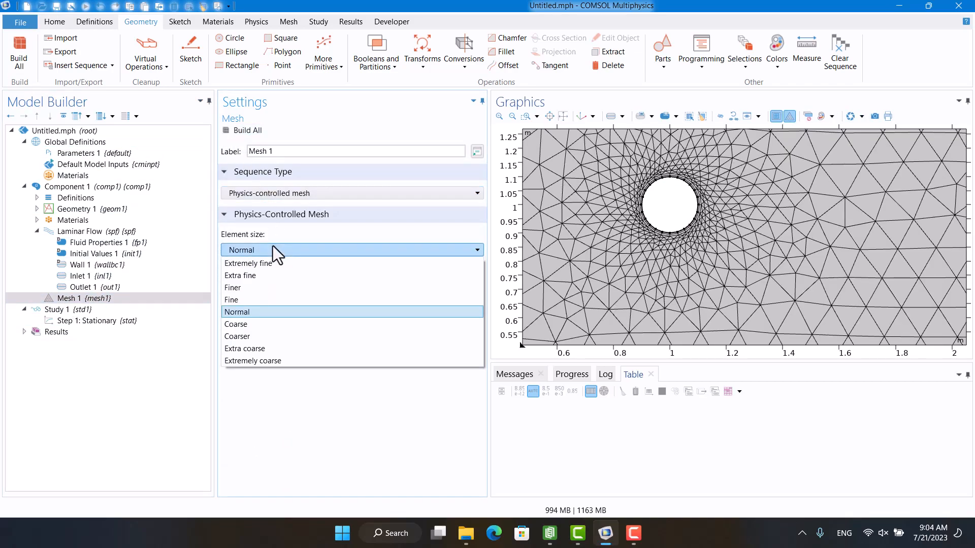
{"action": "left_click", "coordinate": [270, 263]}
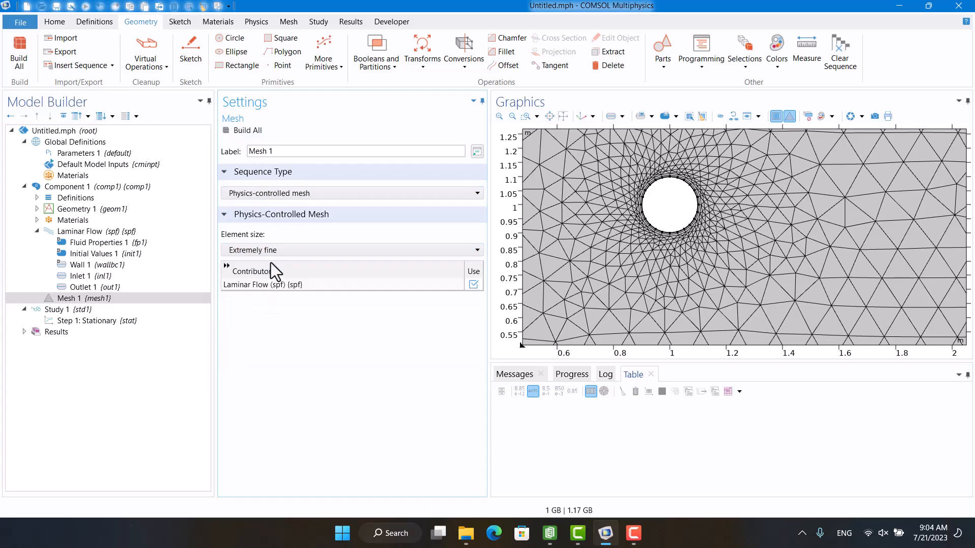
{"action": "left_click", "coordinate": [244, 133]}
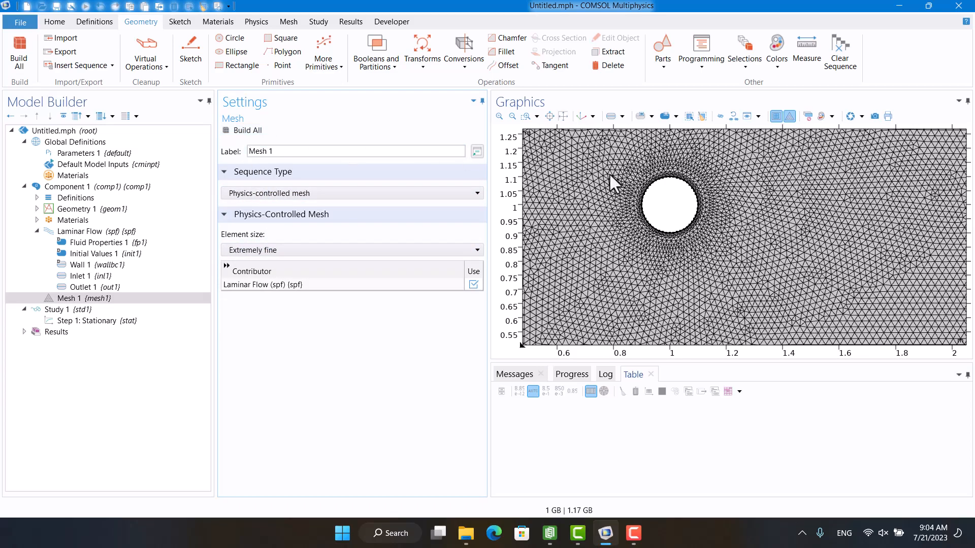
{"action": "left_click", "coordinate": [569, 114]}
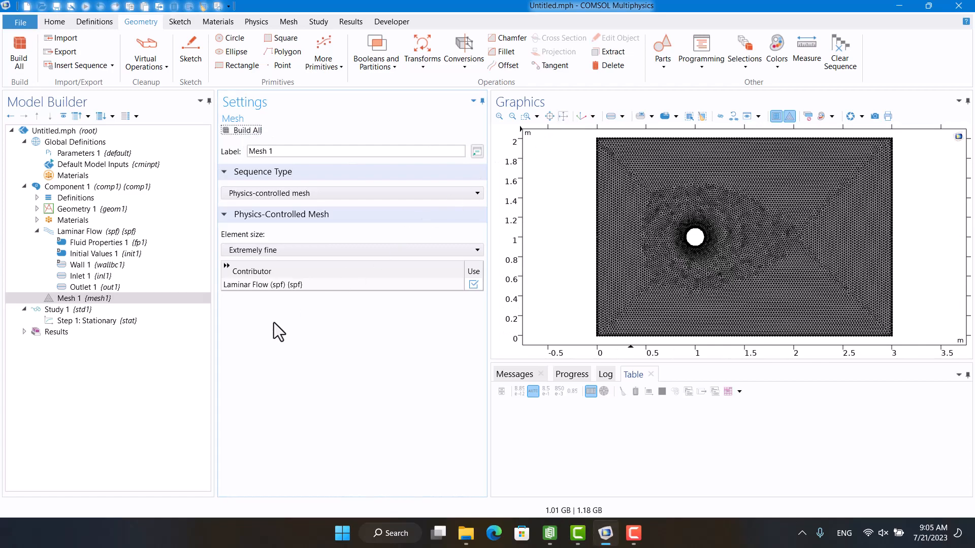
Compute the stationary study step of Study 1 and display its convergence plot.
{"action": "left_click", "coordinate": [147, 321]}
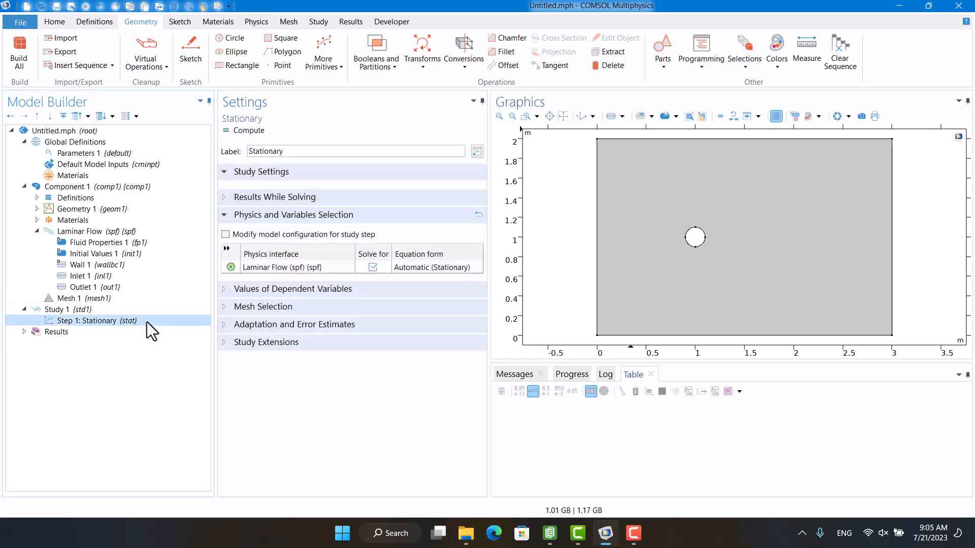
{"action": "left_click", "coordinate": [236, 132]}
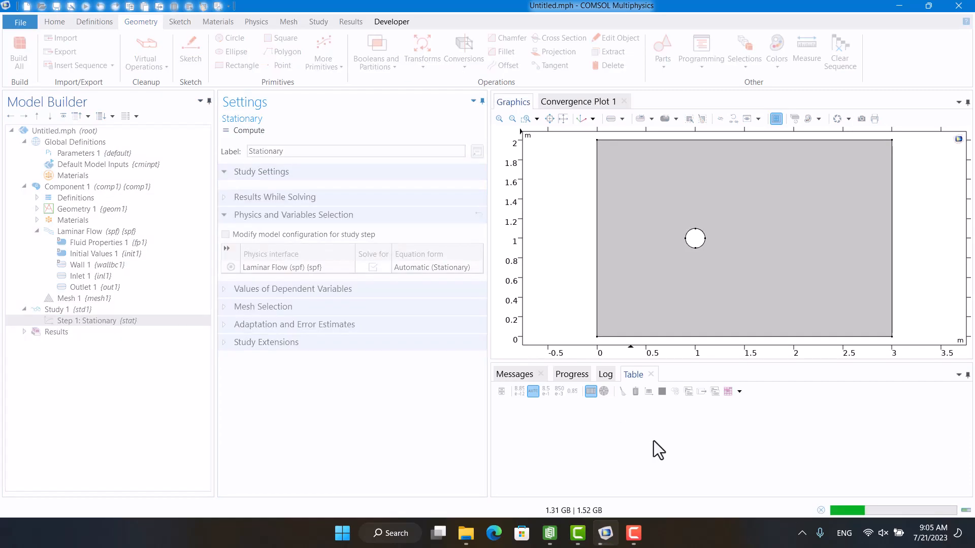
{"action": "left_click", "coordinate": [562, 102]}
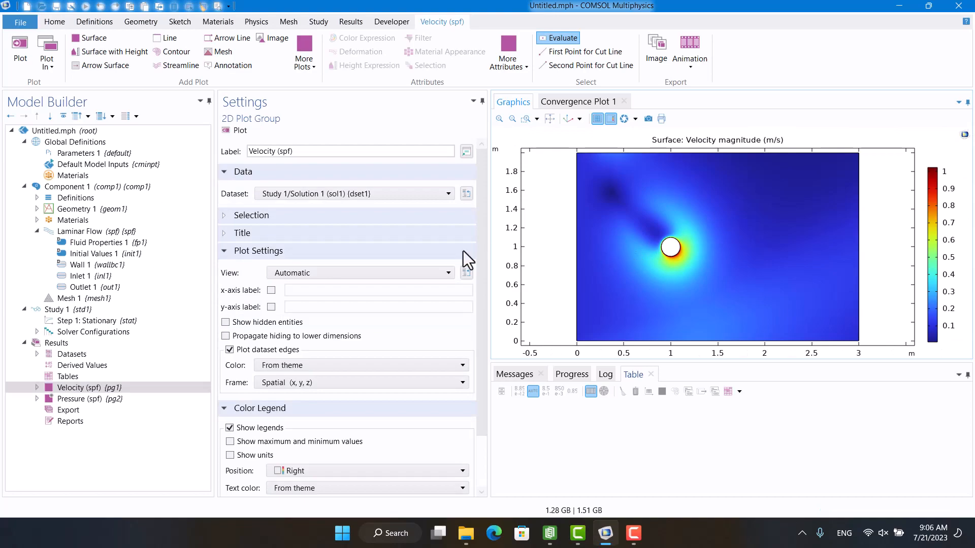
Add a Streamline plot to the Velocity (spf) plot group, starting from the rectangle's left boundary, and plot it.
{"action": "left_click", "coordinate": [36, 387]}
{"action": "right_click", "coordinate": [67, 389]}
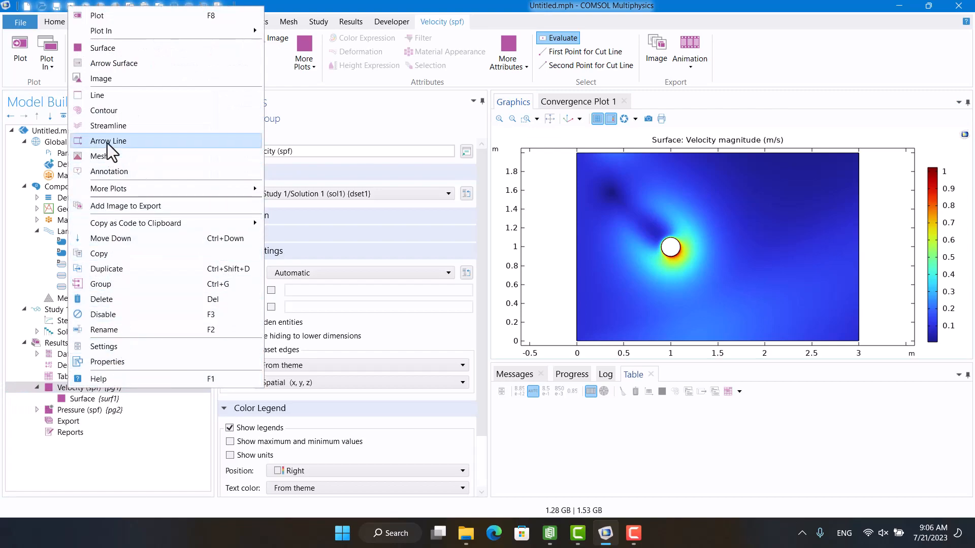
{"action": "left_click", "coordinate": [104, 130]}
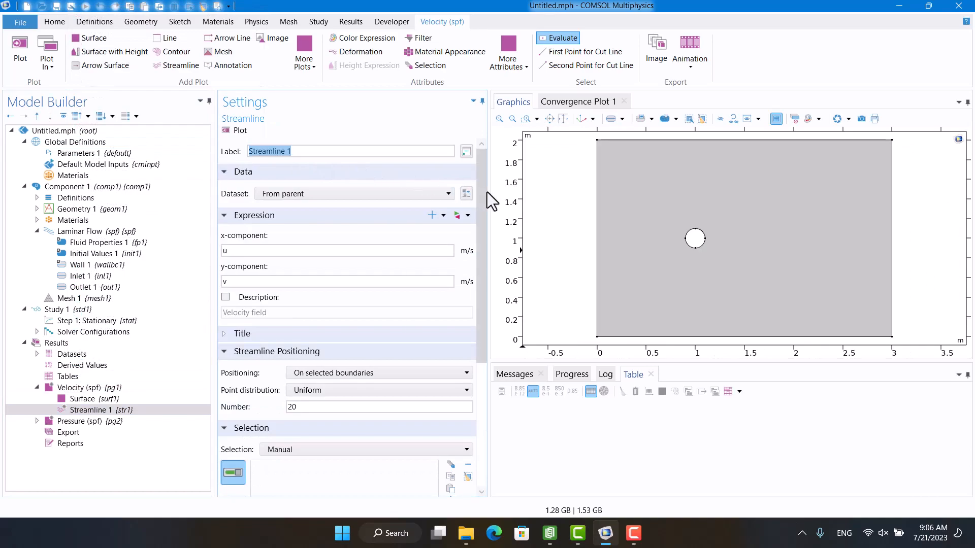
{"action": "left_click_drag", "start_coordinate": [486, 192], "coordinate": [486, 230]}
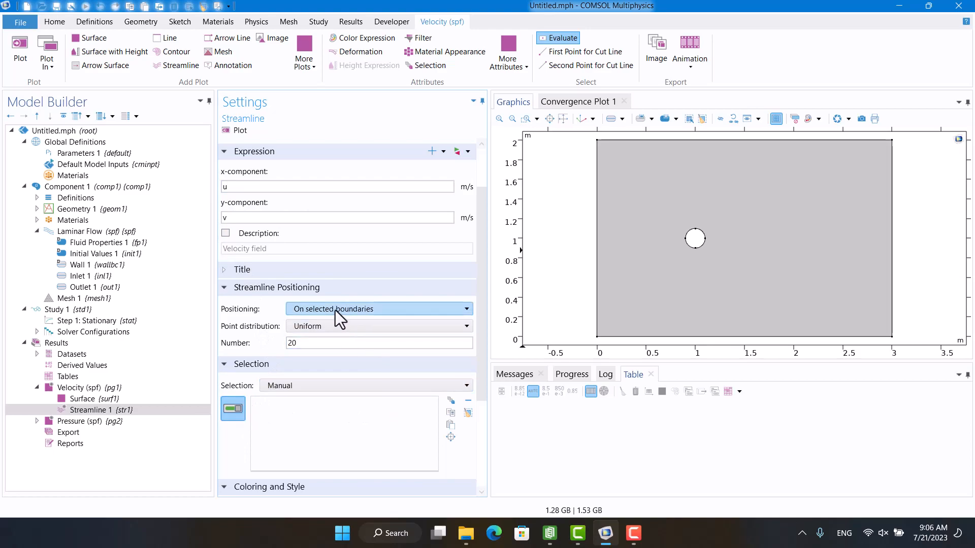
{"action": "left_click", "coordinate": [597, 300]}
{"action": "left_click", "coordinate": [240, 130]}
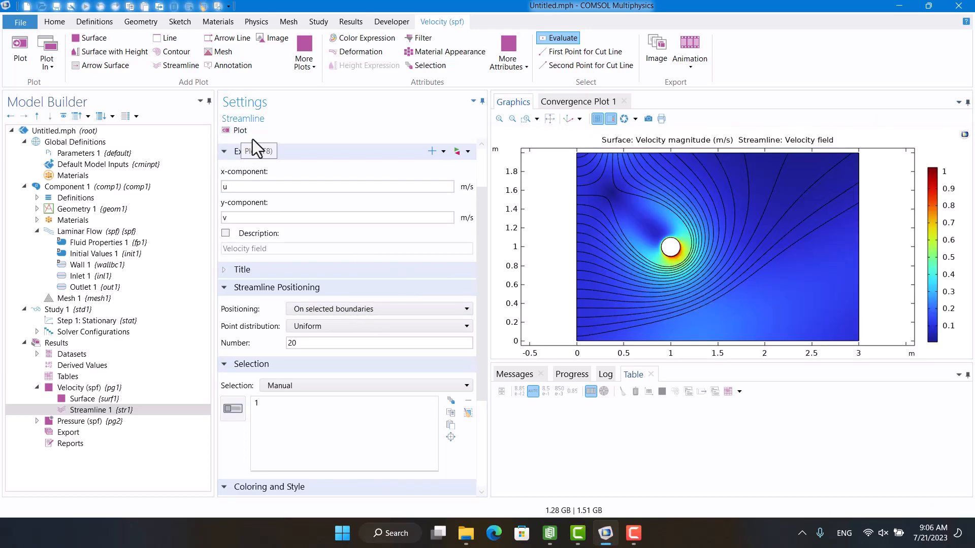
Set the point style of Streamline 1 to Arrow and replot the velocity field.
{"action": "scroll", "coordinate": [599, 272], "scroll_direction": "up", "scroll_amount": 2}
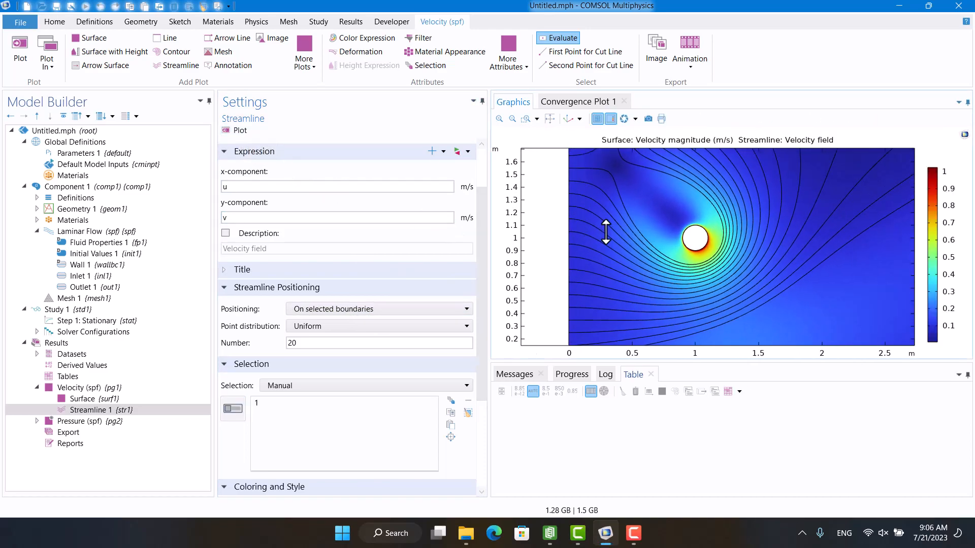
{"action": "left_click_drag", "start_coordinate": [653, 261], "coordinate": [617, 258]}
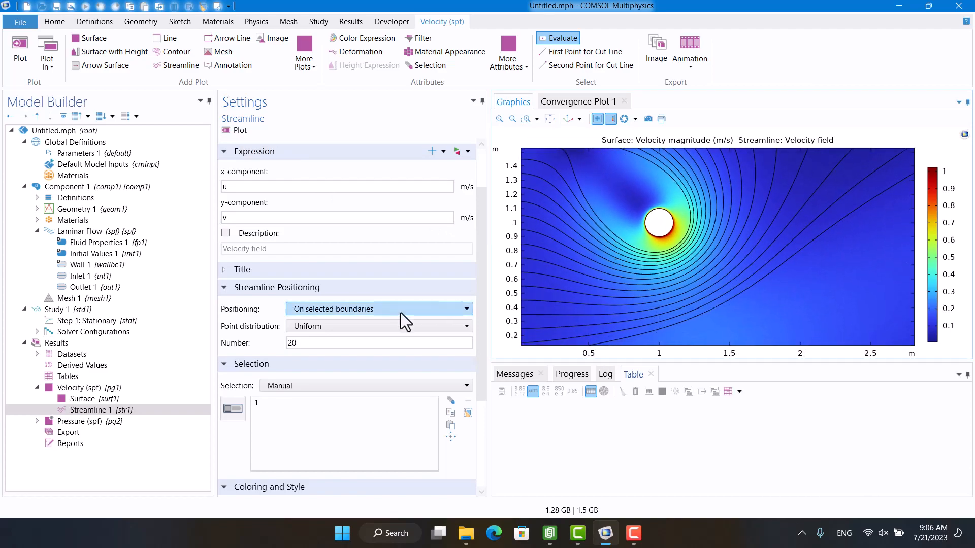
{"action": "left_click_drag", "start_coordinate": [480, 315], "coordinate": [480, 399]}
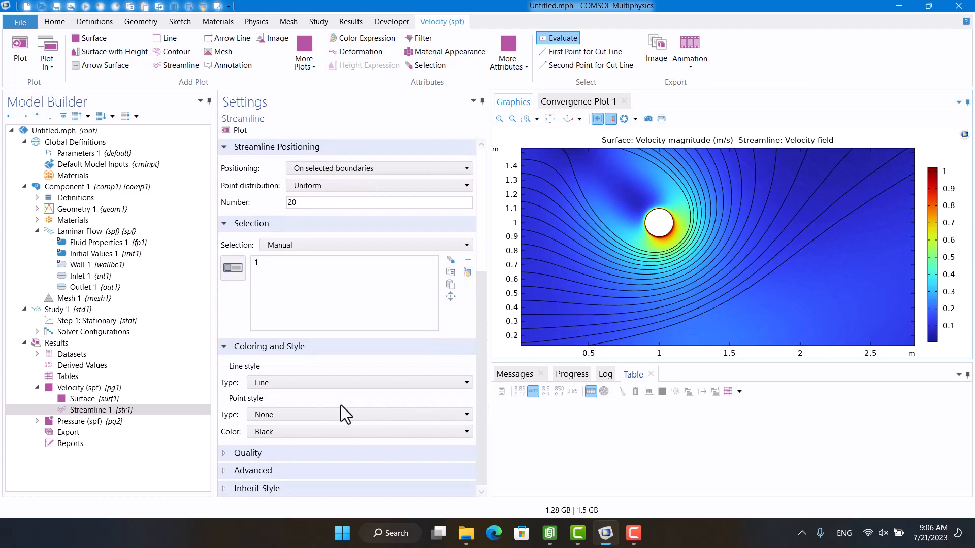
{"action": "left_click", "coordinate": [293, 414]}
{"action": "left_click", "coordinate": [288, 440]}
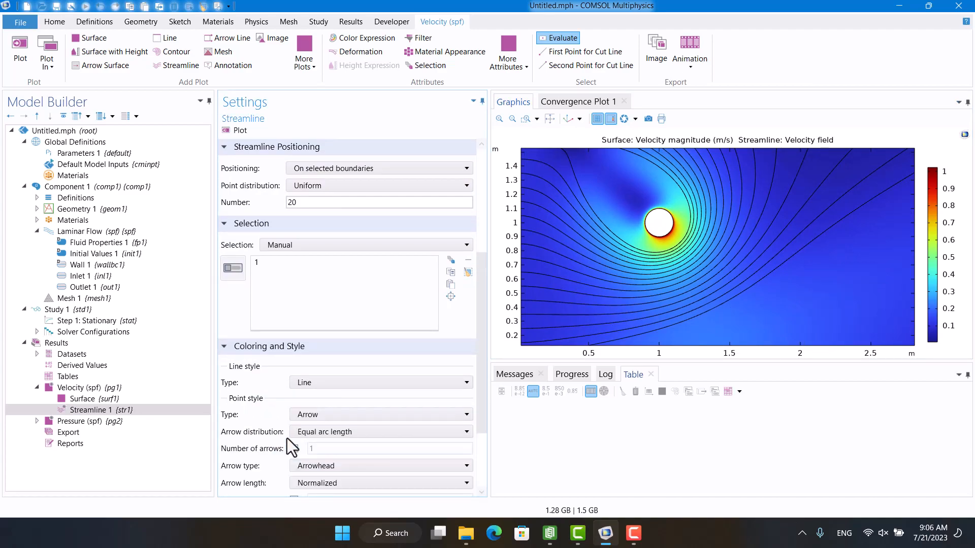
{"action": "left_click", "coordinate": [231, 132]}
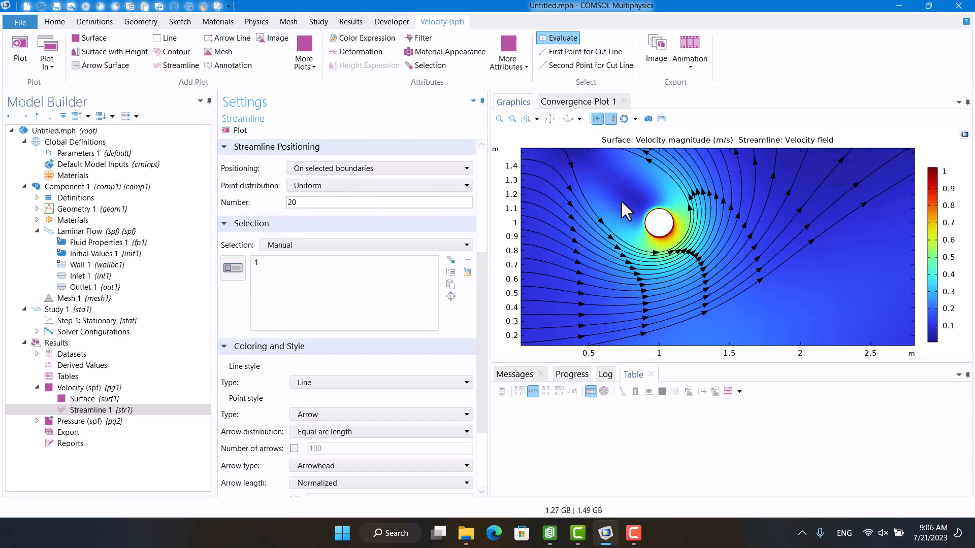
{"action": "left_click", "coordinate": [551, 121]}
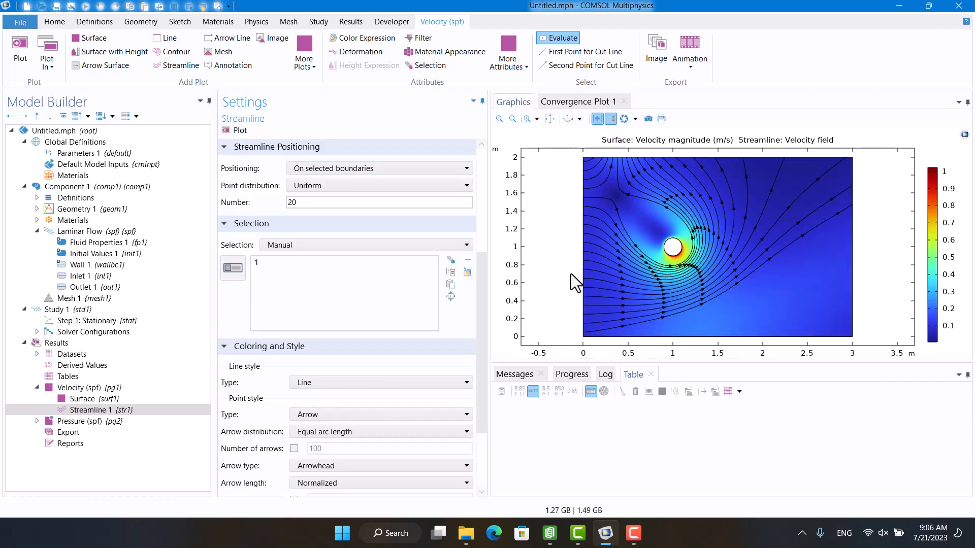